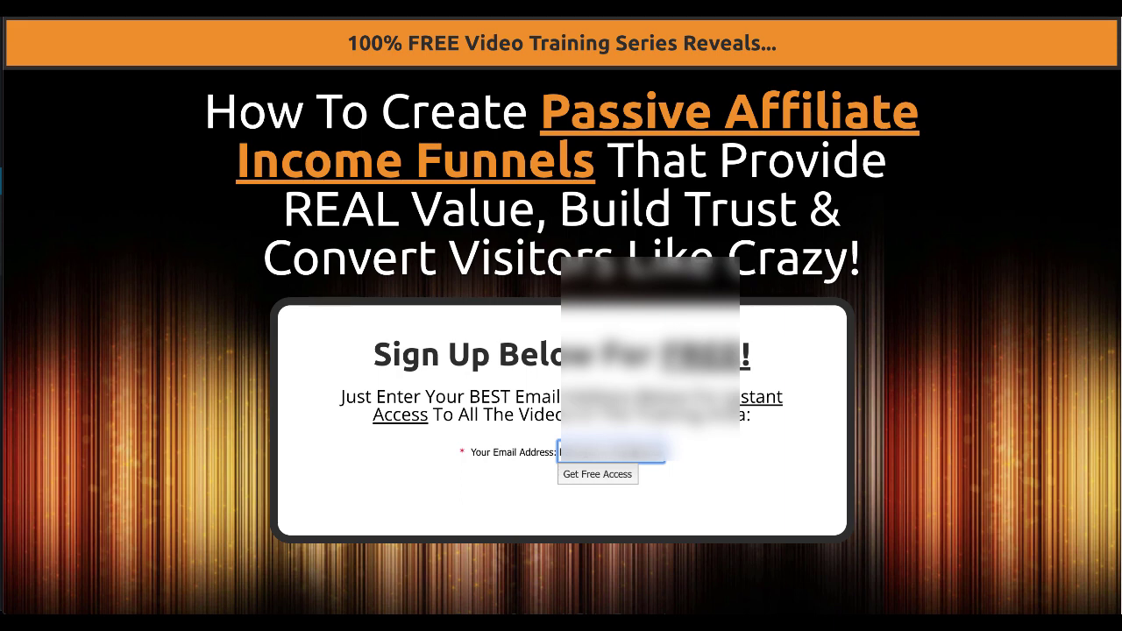
Step: Submit the free-access sign-up, then continue past the Almost Done page to the Funnelytics homepage
left_click(604, 481)
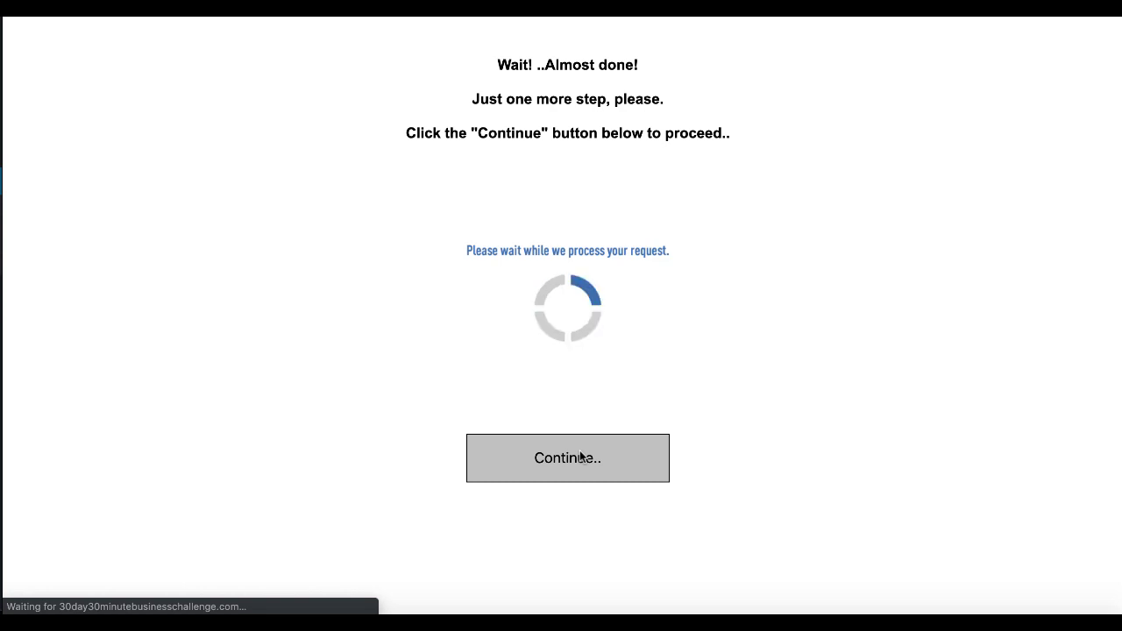
left_click(580, 456)
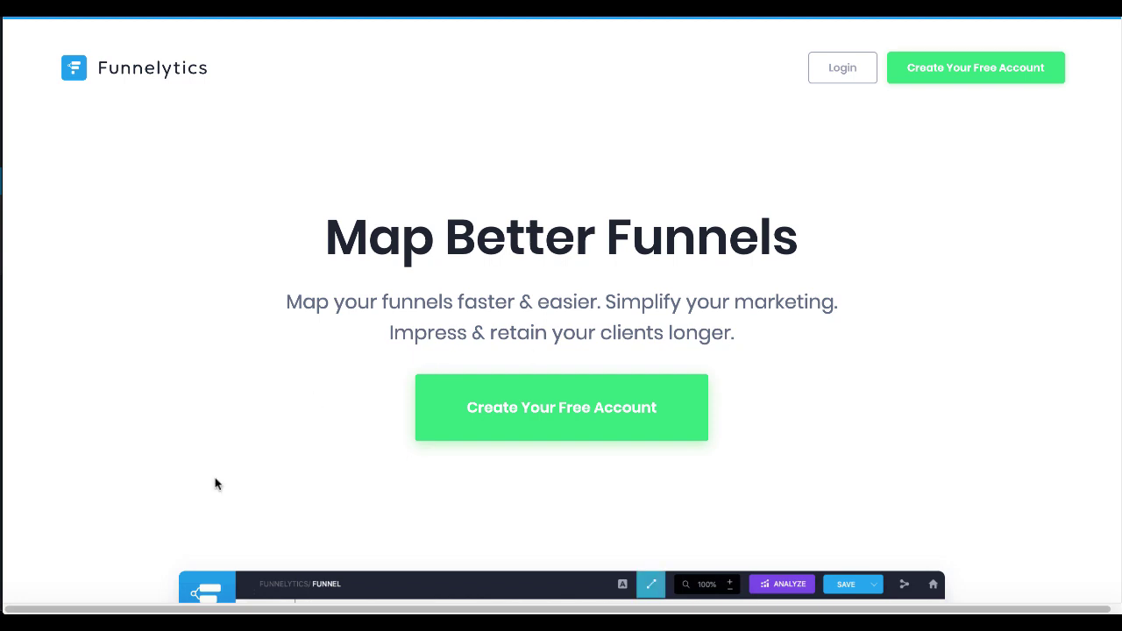
Step: Switch to the WordPress Pages window and edit the 'passive funnels thank you redirect' page
right_click(93, 616)
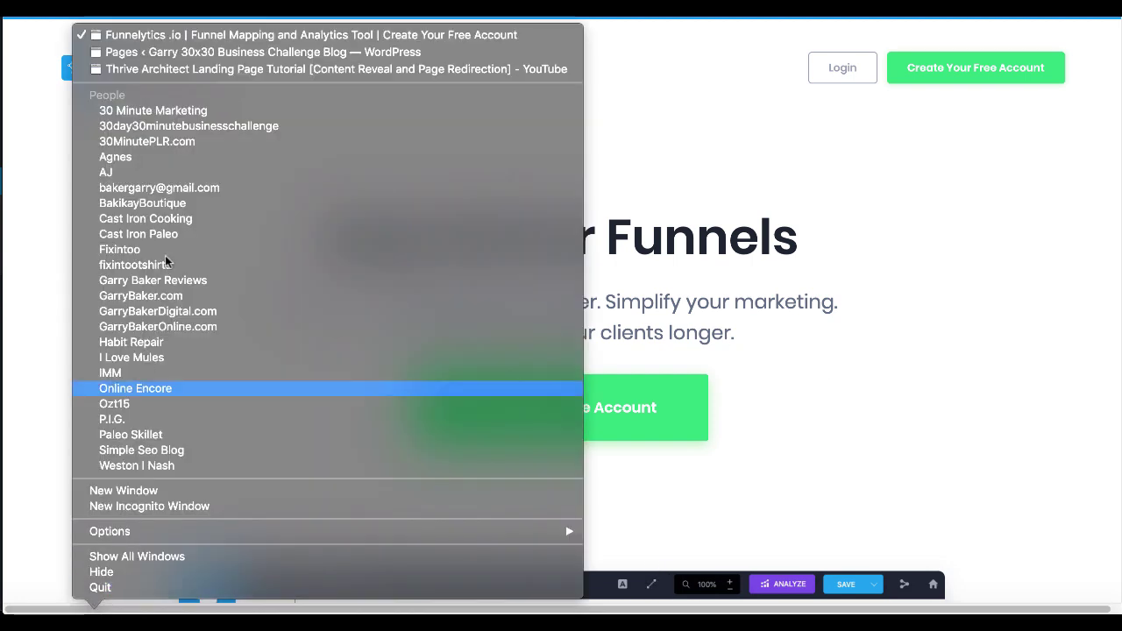
left_click(190, 54)
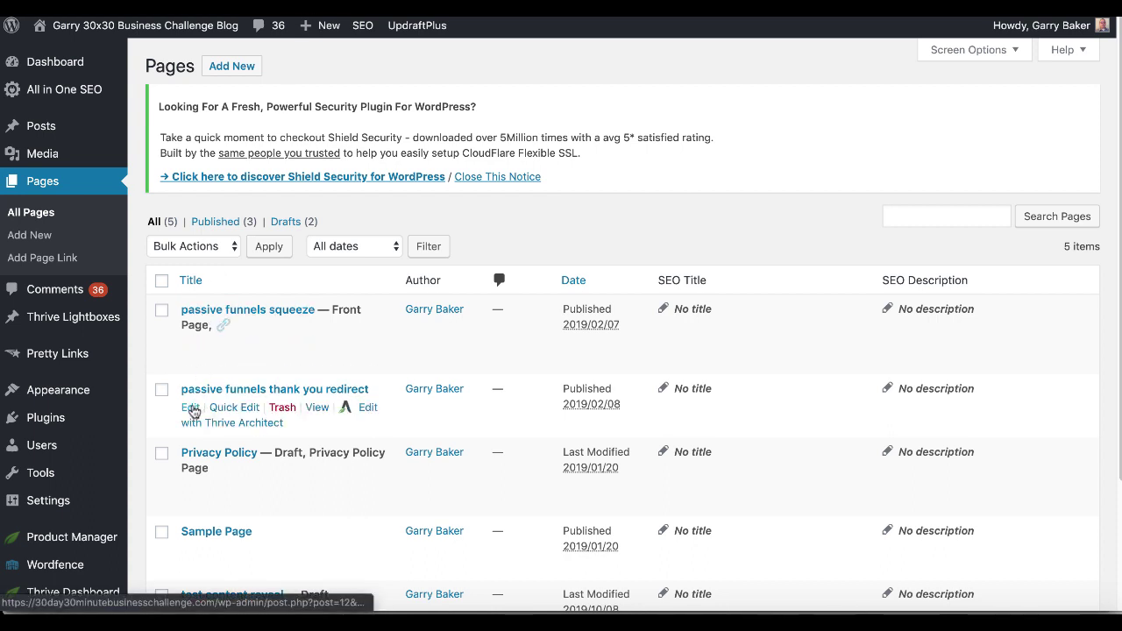
left_click(191, 409)
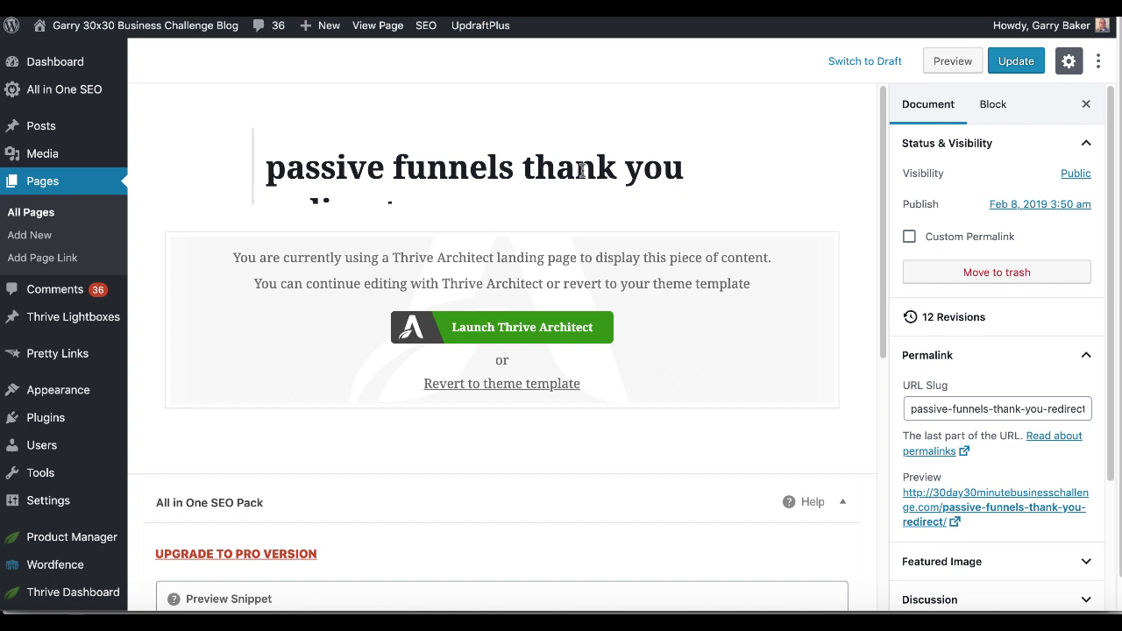
Step: Launch Thrive Architect and inspect the CONGRATULATIONS heading, spam-folder paragraph, waiting text and LOADING spinner
left_click(511, 328)
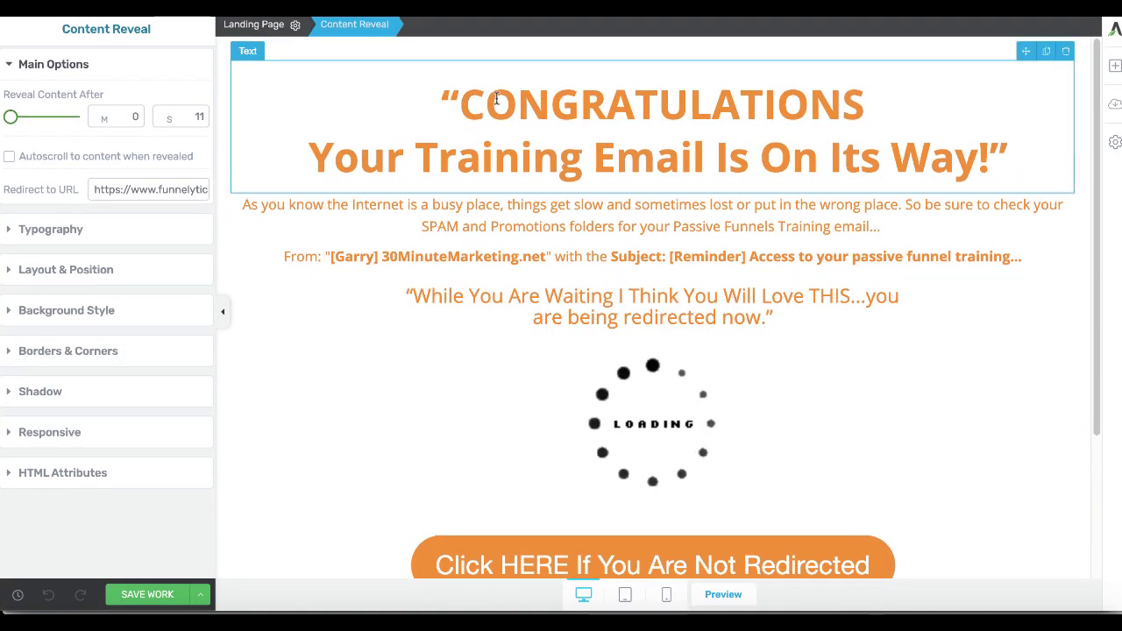
left_click(357, 91)
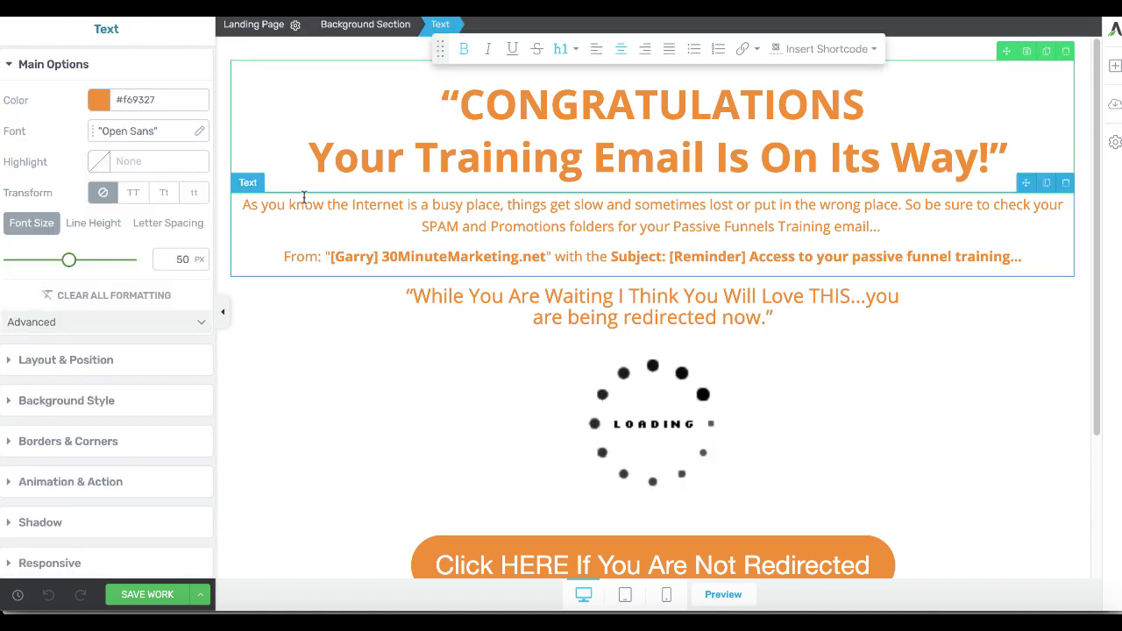
left_click(303, 204)
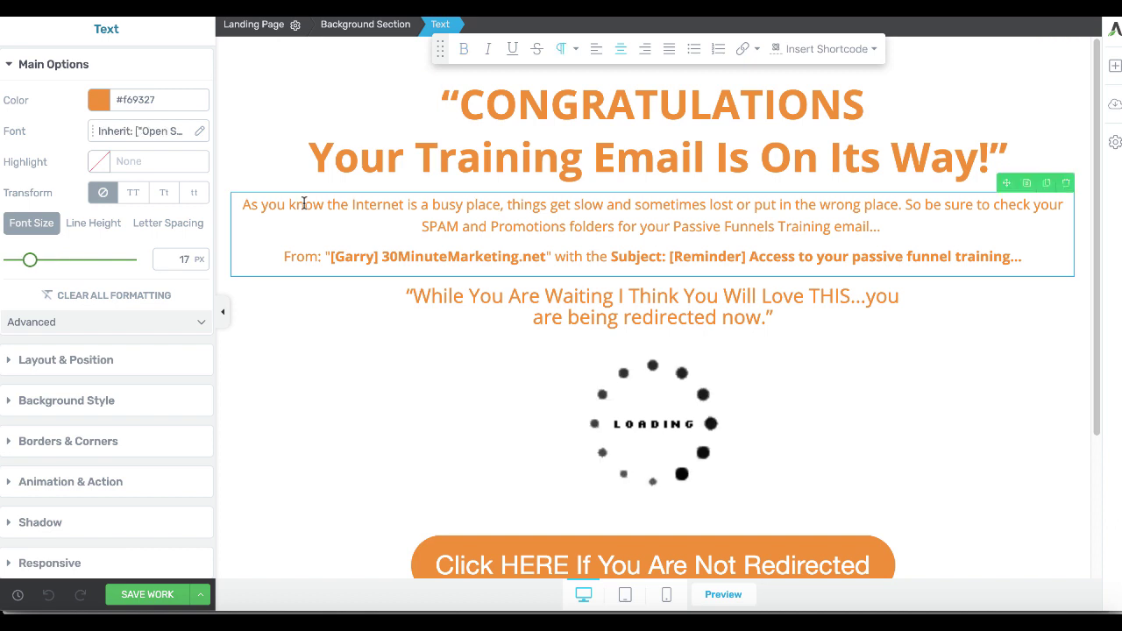
left_click(421, 298)
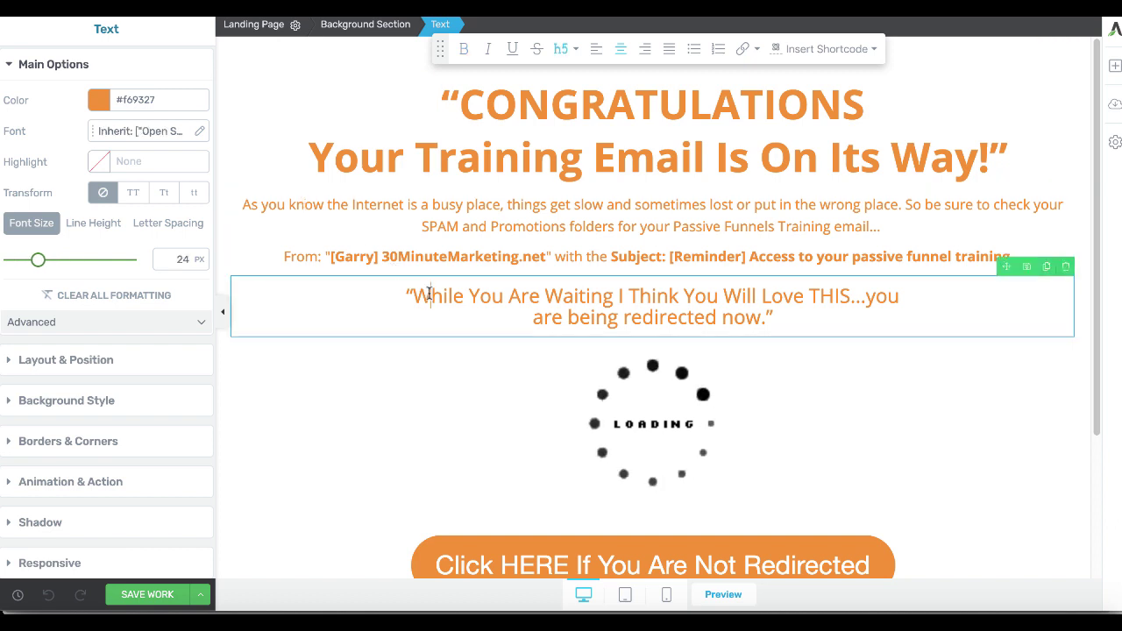
left_click(596, 380)
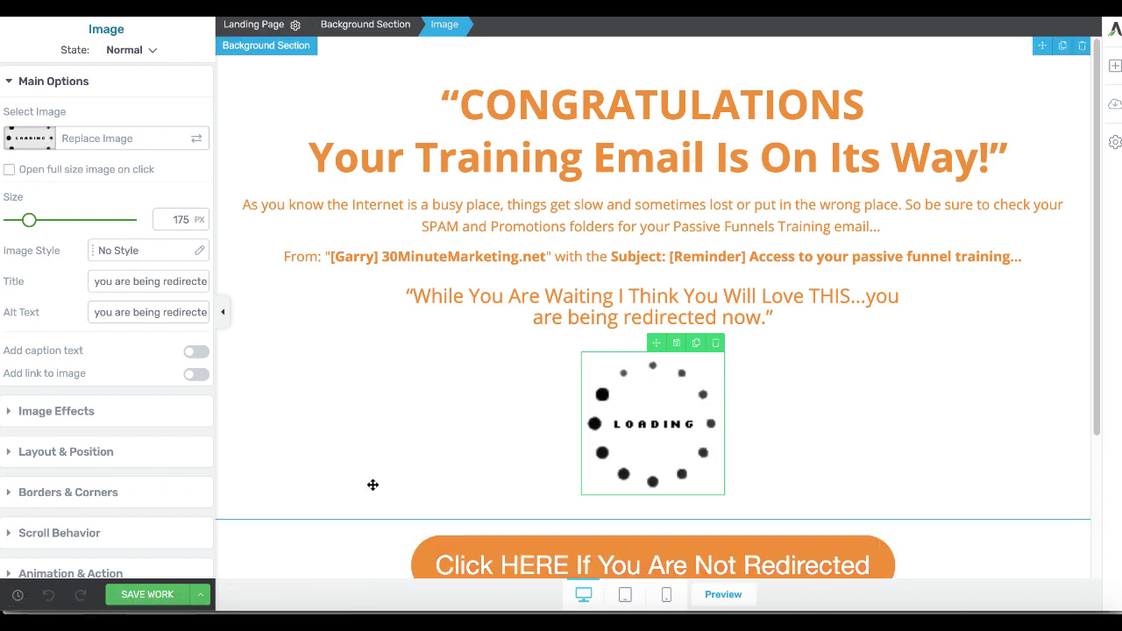
Step: Select the bottom Content Reveal block and highlight its 11-second Funnelytics redirect URL
scroll(373, 485, "down", 1)
scroll(372, 484, "down", 4)
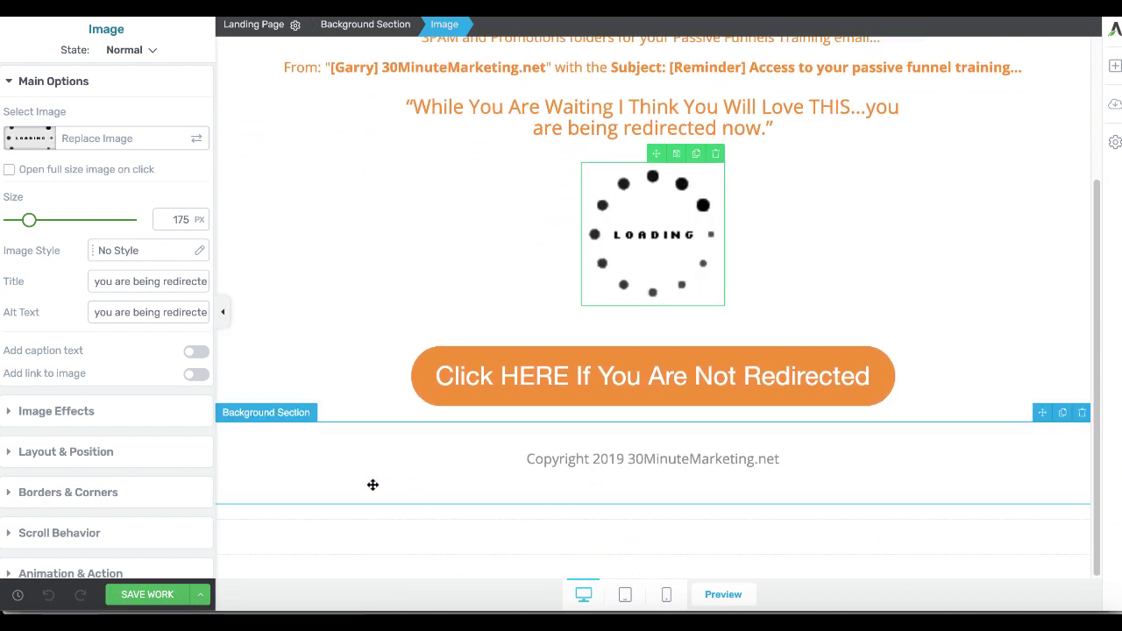
left_click(358, 530)
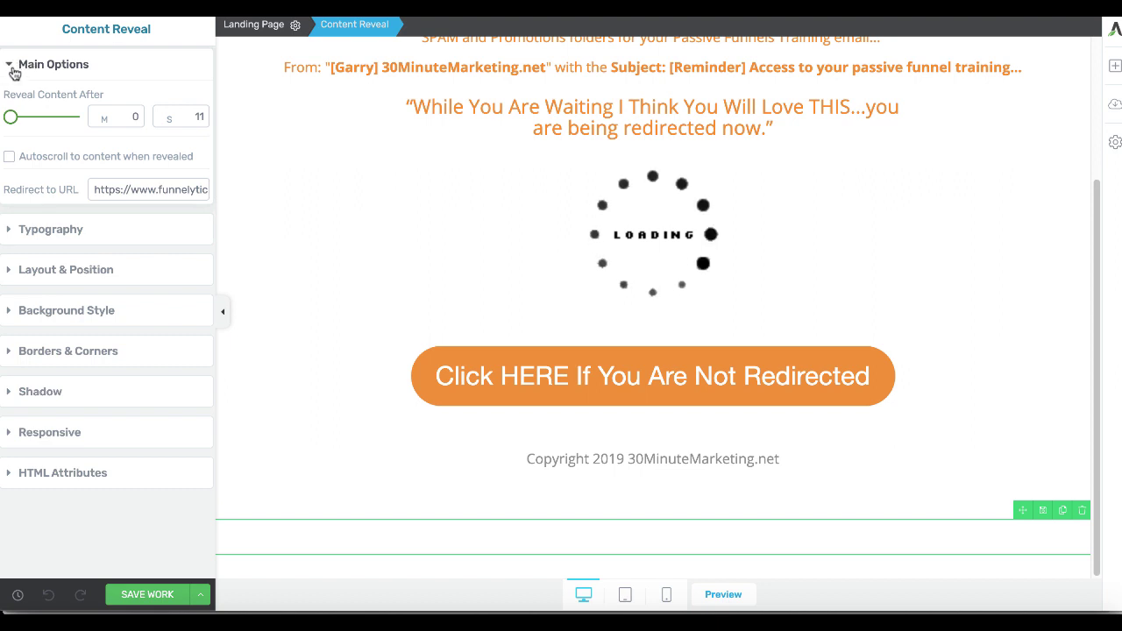
triple_click(124, 188)
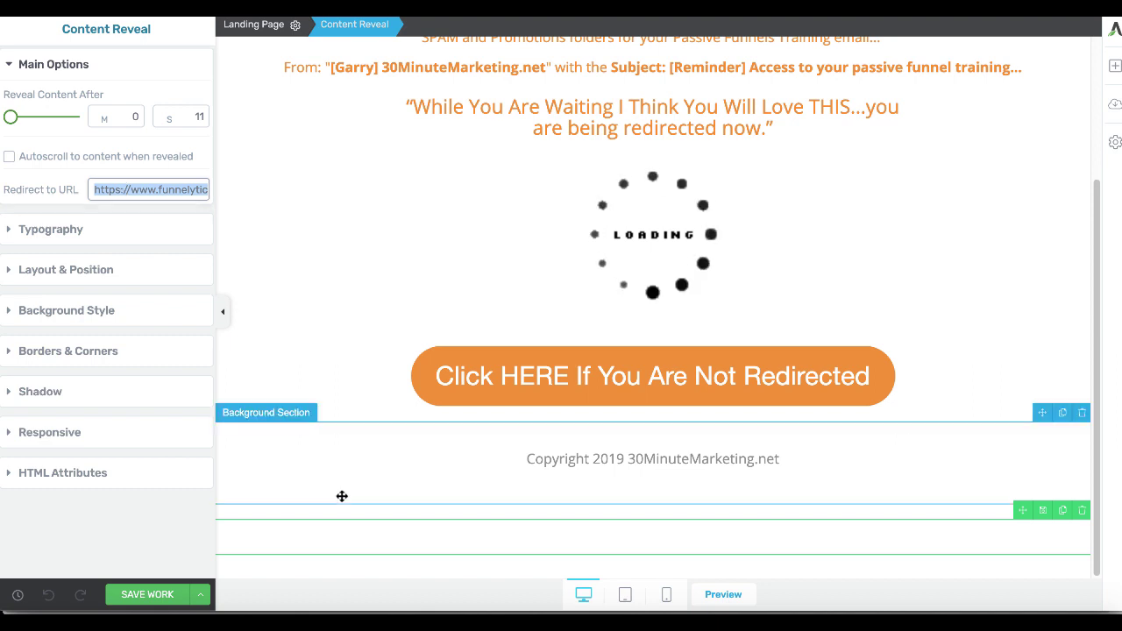
Step: Search 'content' and drop a Content Reveal block below the copyright line with a Text element inside
left_click(1114, 69)
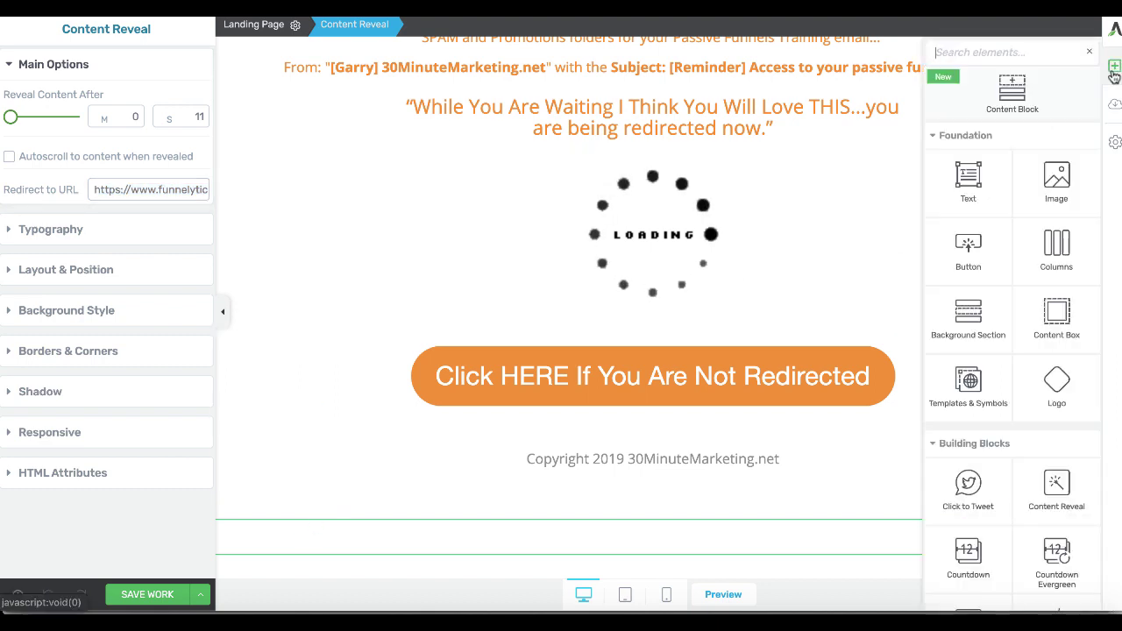
left_click(1002, 54)
type("content")
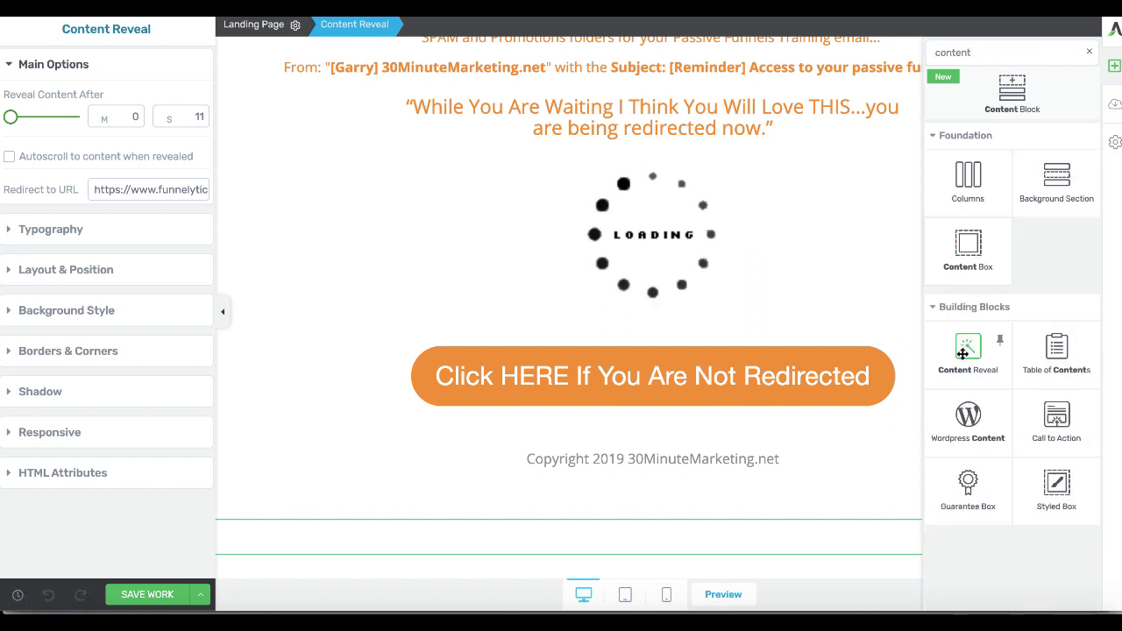
left_click_drag(965, 362, 418, 116)
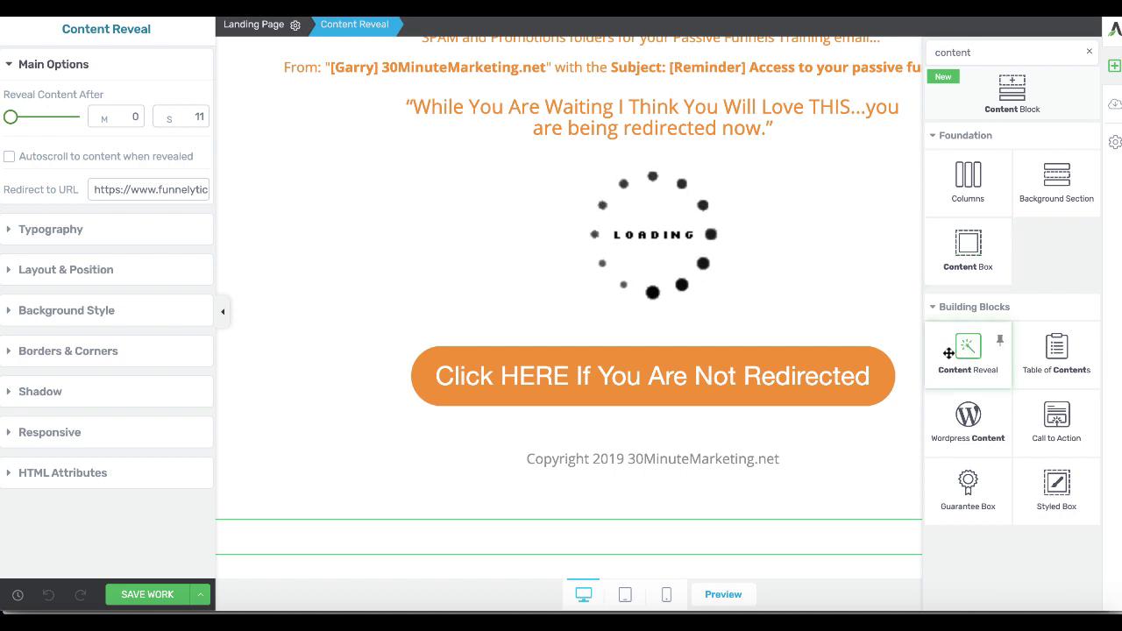
left_click_drag(949, 355, 859, 436)
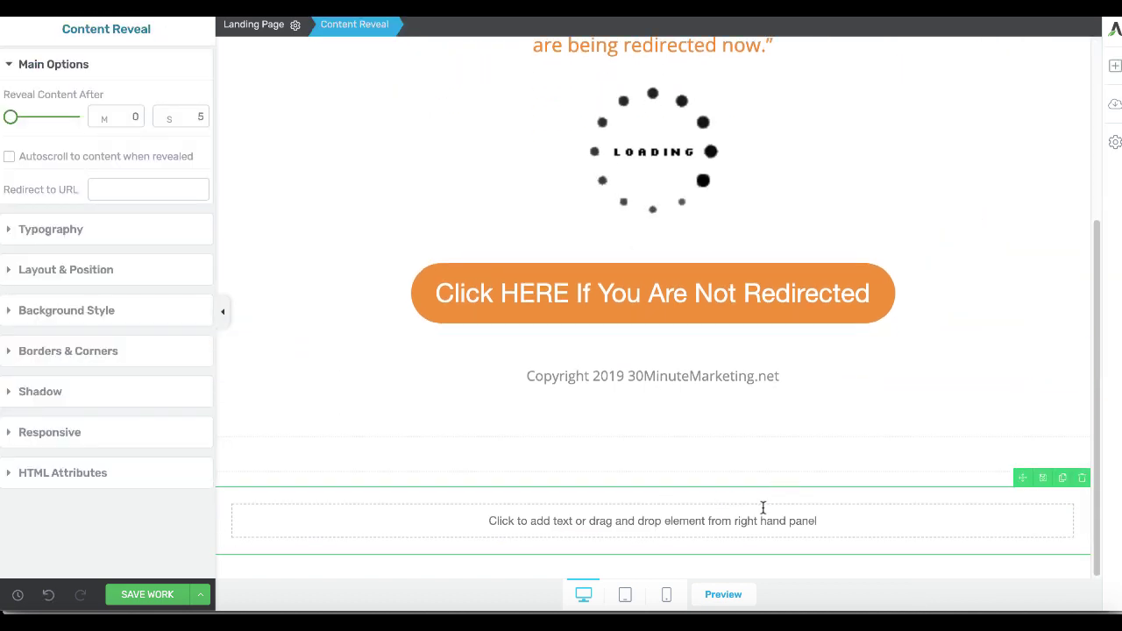
left_click(763, 511)
Step: Move the new placeholder text up the page and reselect the original Content Reveal block
left_click(492, 523)
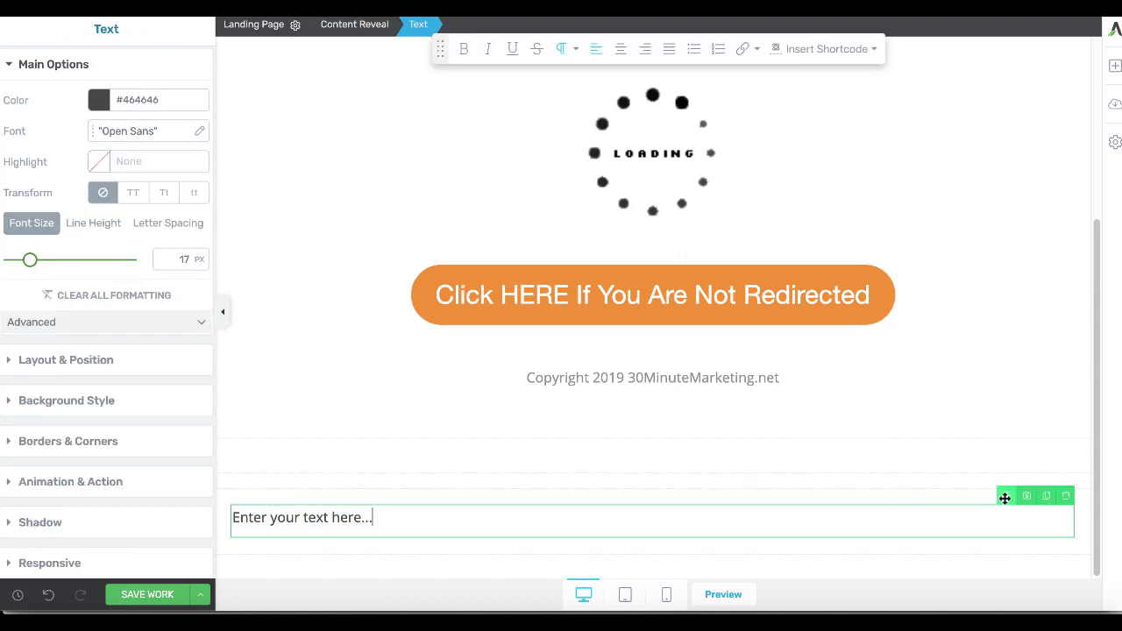
left_click_drag(1004, 498, 557, 323)
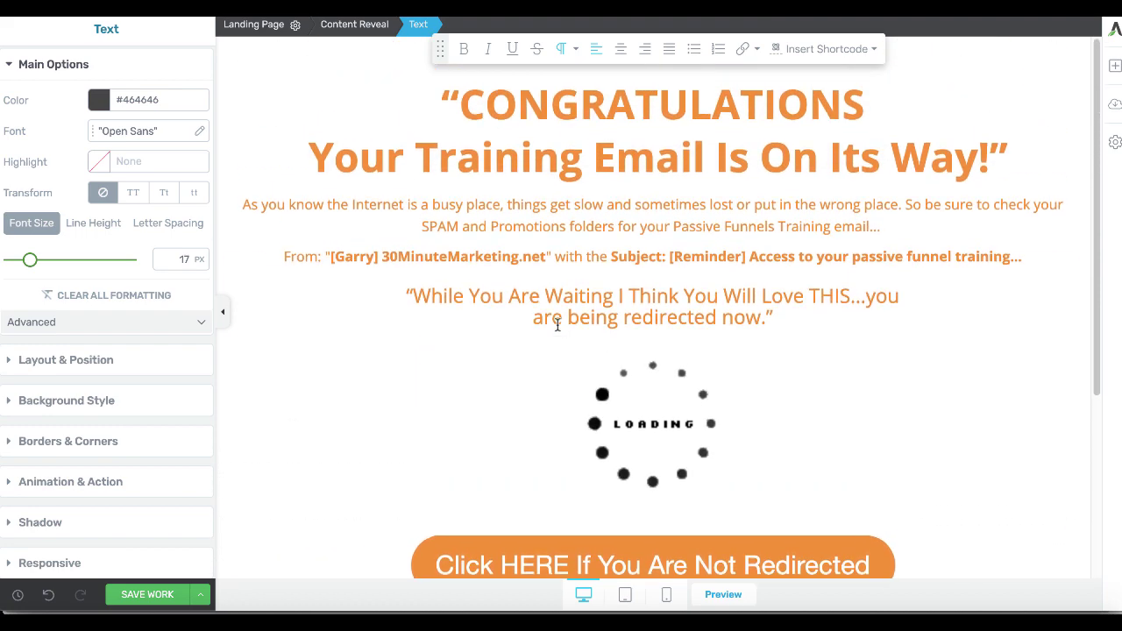
scroll(417, 446, "down", 2)
scroll(417, 446, "down", 3)
left_click(335, 464)
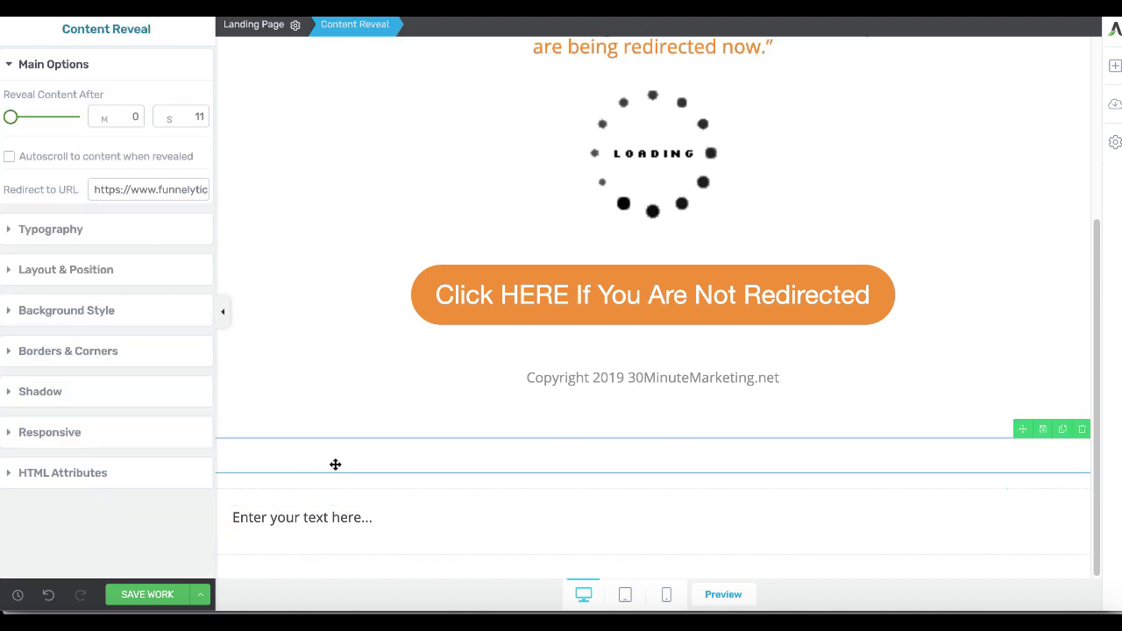
left_click_drag(4, 189, 76, 189)
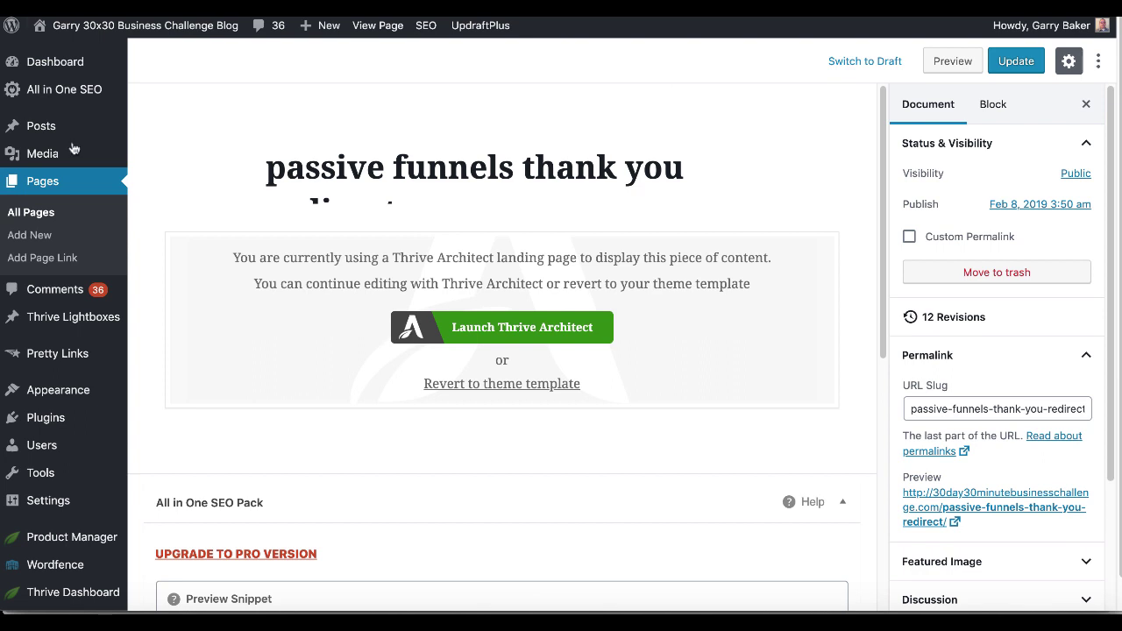
Step: Create a new page titled 'test content reveal' and save it as a draft
left_click(43, 242)
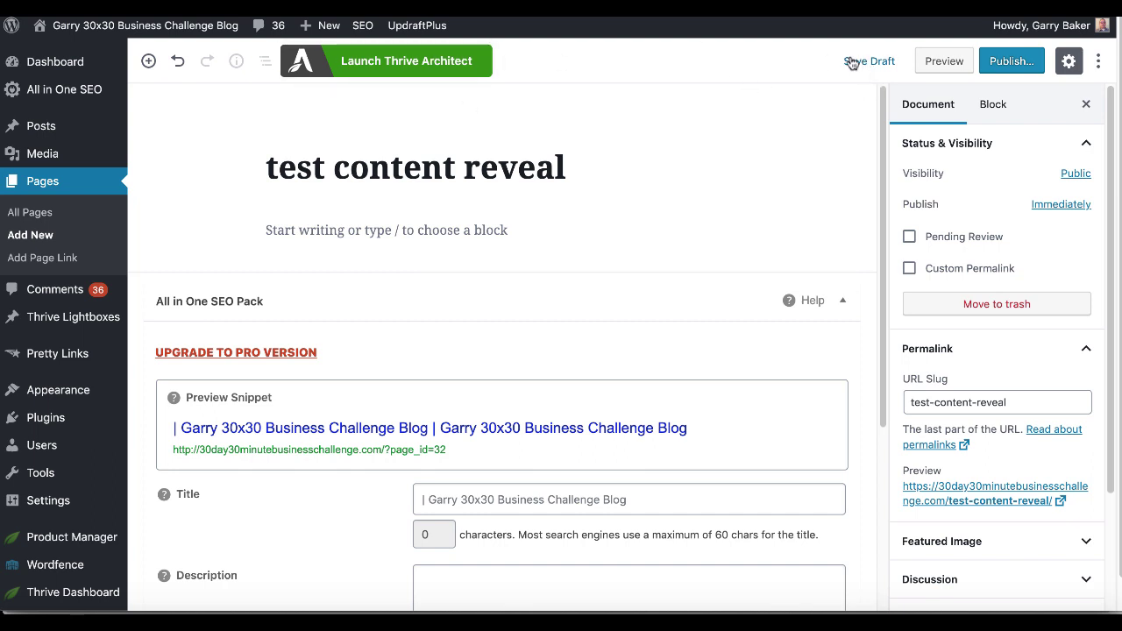
left_click(850, 61)
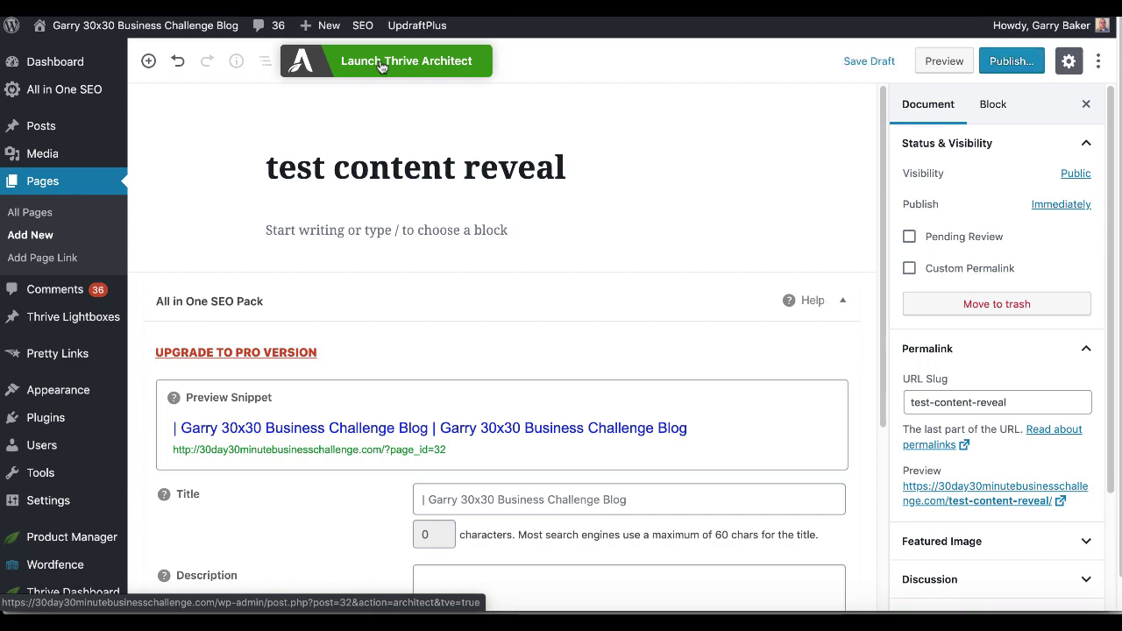
Step: Open the new page in Thrive Architect and place a Video element found by searching 'video'
left_click(380, 61)
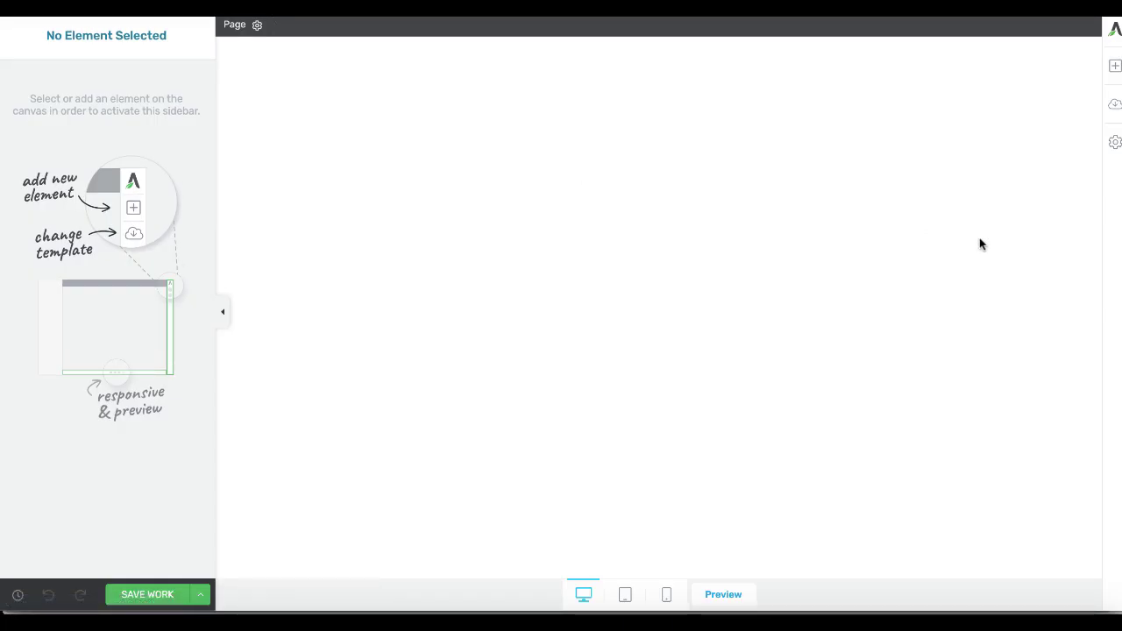
left_click(1116, 75)
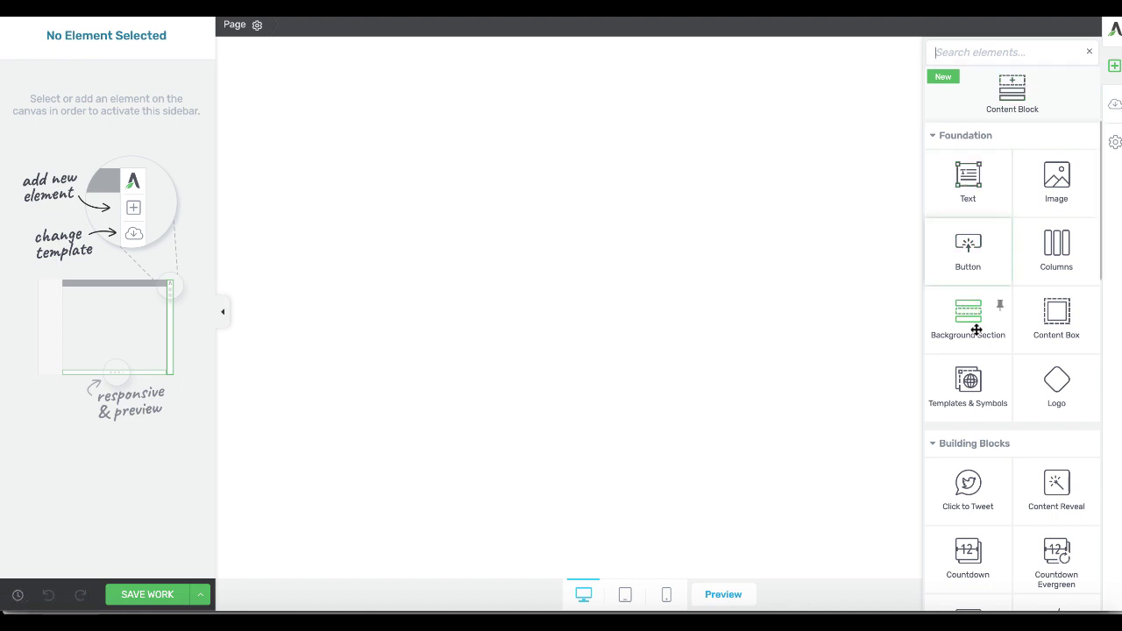
left_click(977, 55)
type("video")
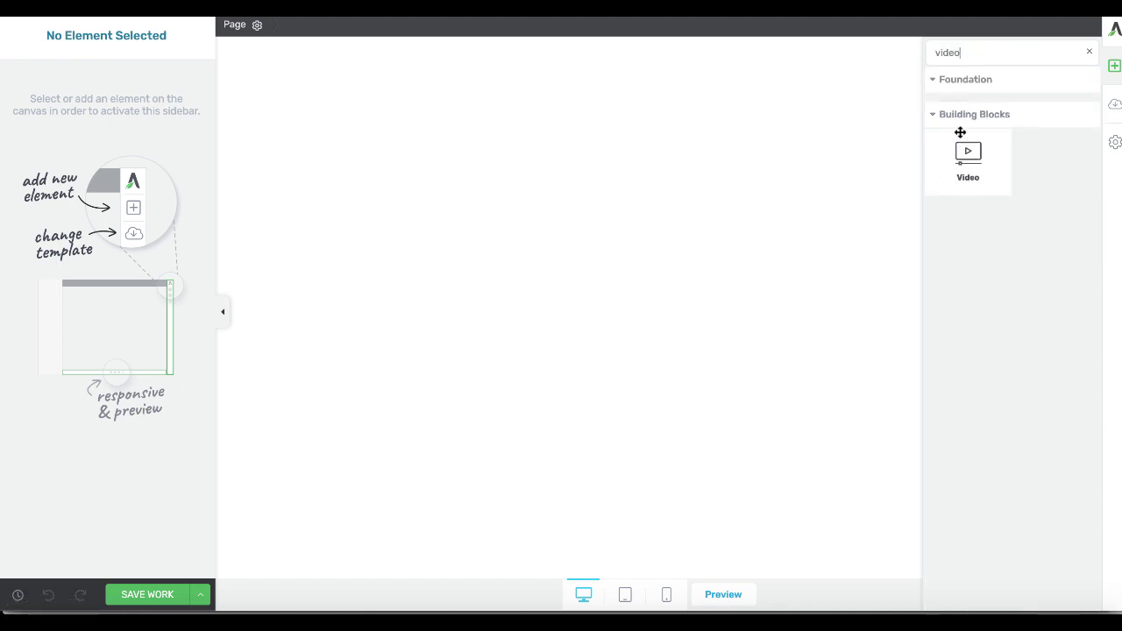
left_click_drag(956, 147, 957, 145)
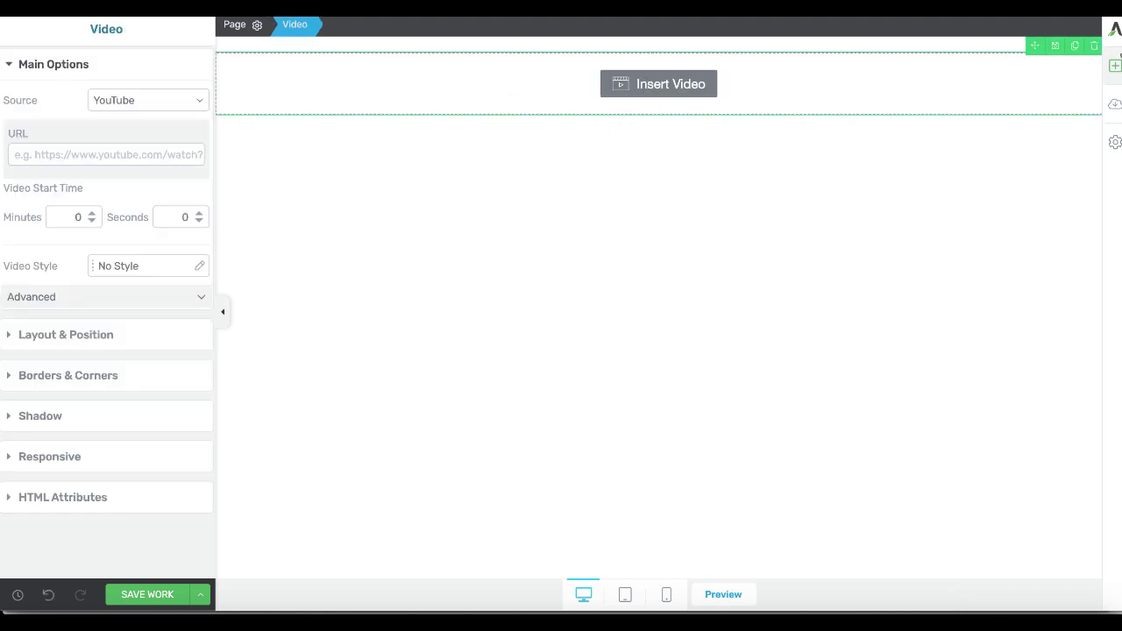
left_click(1115, 67)
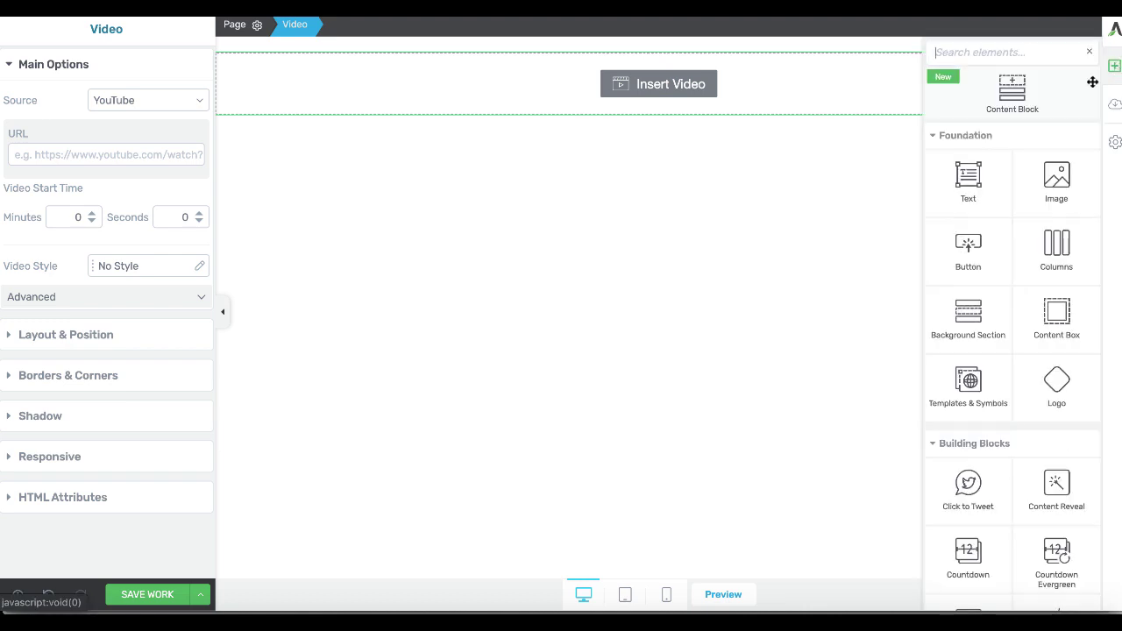
Step: Add a button under the video, paste the Funnelytics Pro Review YouTube link, and select the button
mouse_move(980, 249)
left_mouse_down()
mouse_move(994, 233)
mouse_move(955, 254)
mouse_move(687, 183)
left_mouse_up()
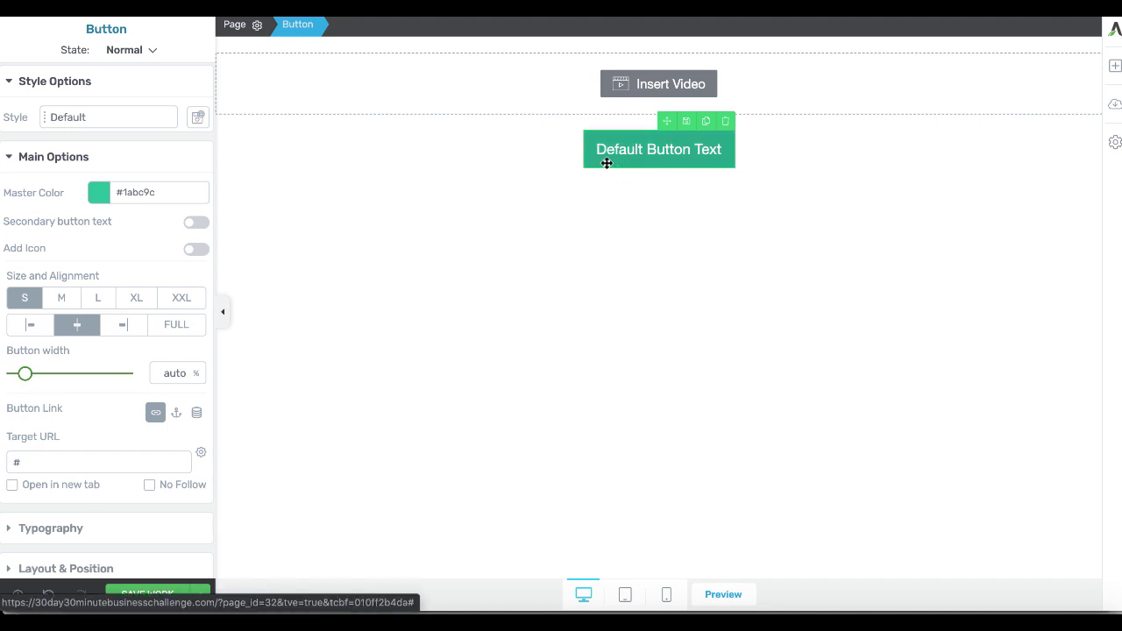
left_click(617, 96)
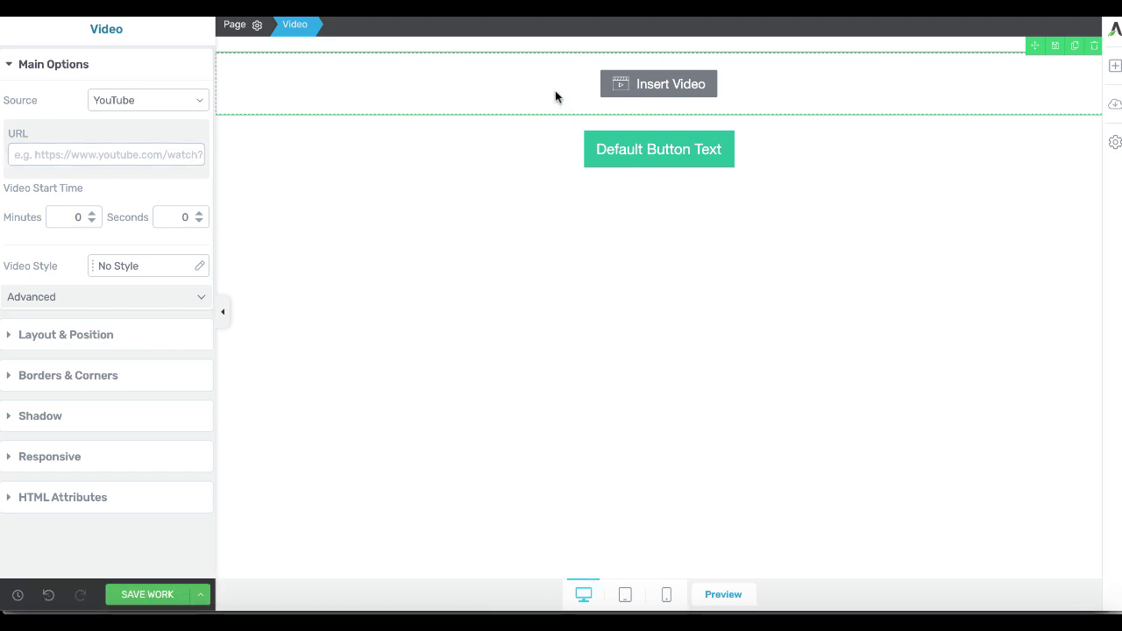
left_click(40, 153)
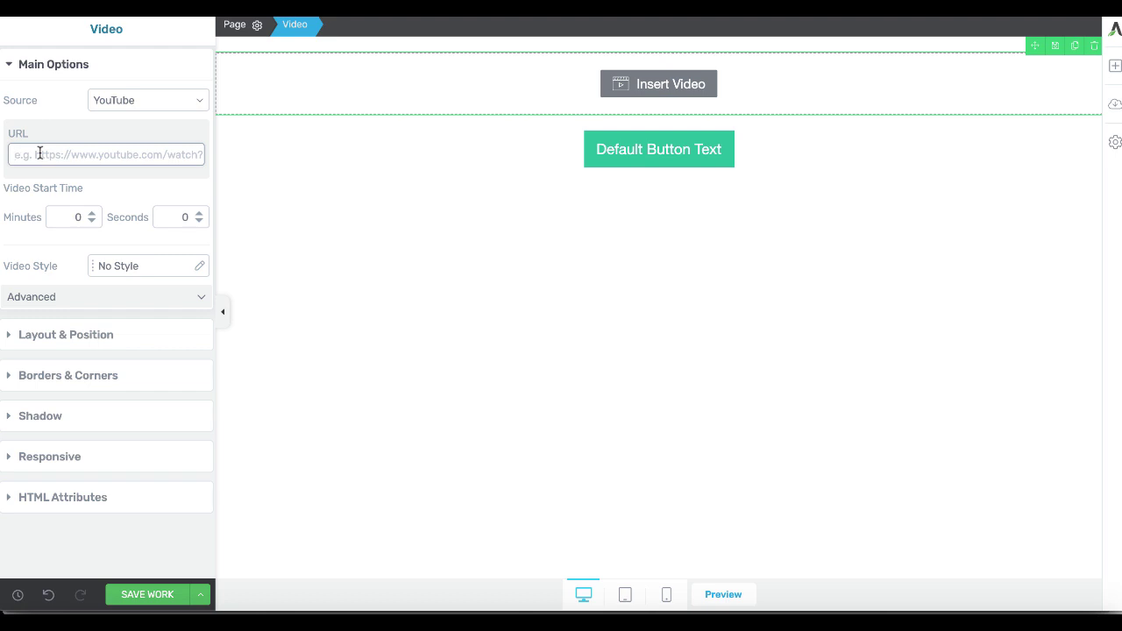
type("https://youtu.be/0rrxYlzs1fA")
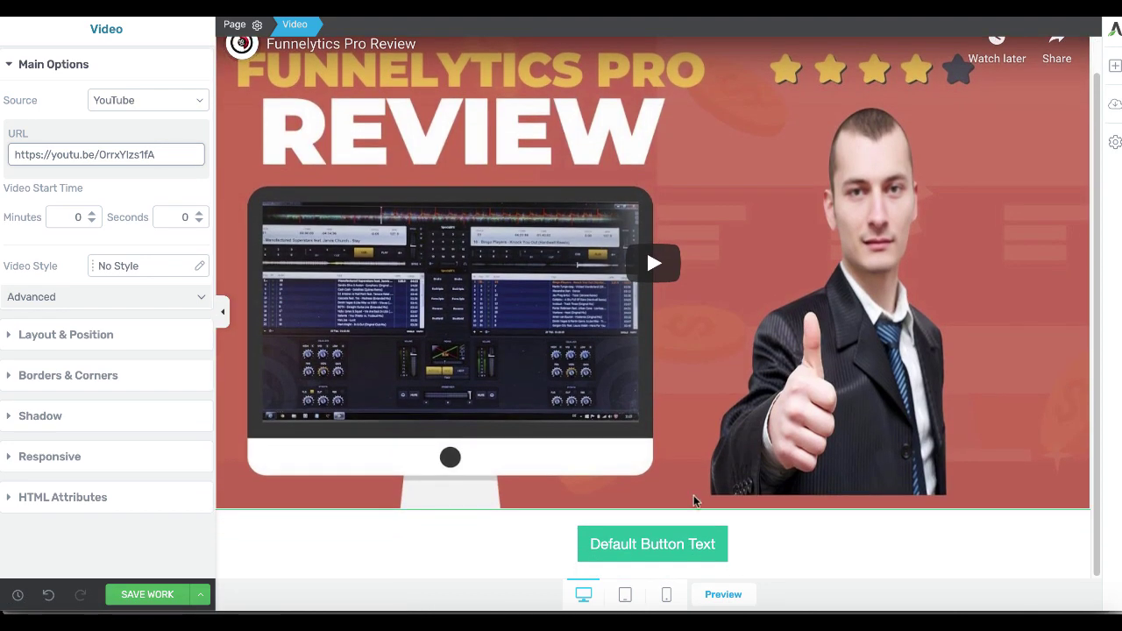
left_click(631, 533)
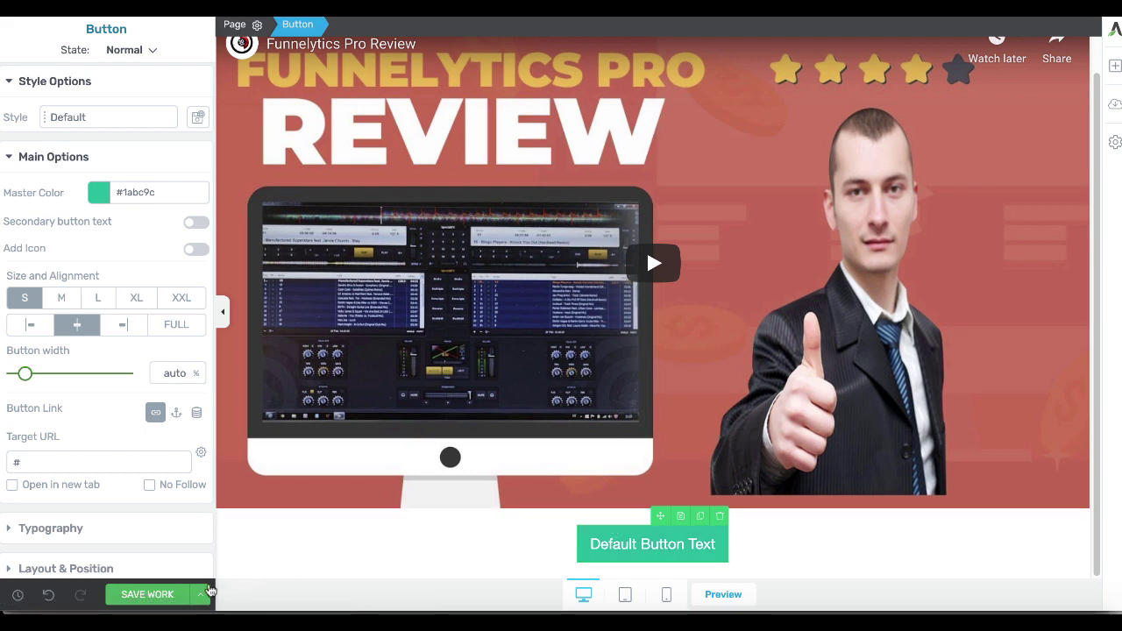
Step: Save the page, dismiss the WordFence blocked-request error, then Save and Exit the editor
left_click(161, 594)
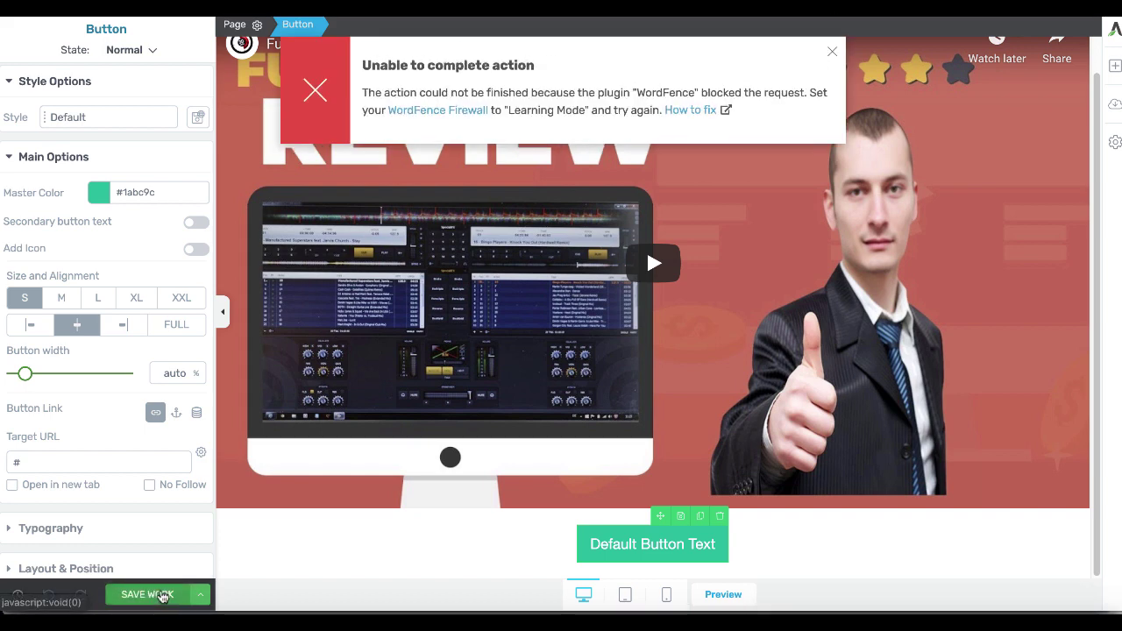
left_click(308, 100)
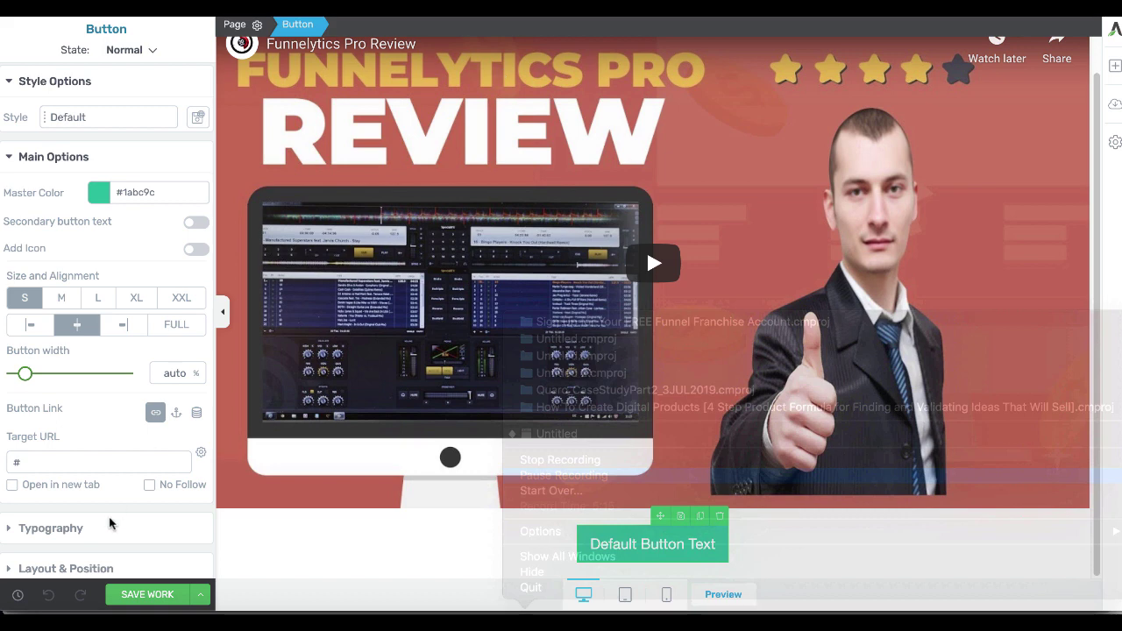
left_click(154, 596)
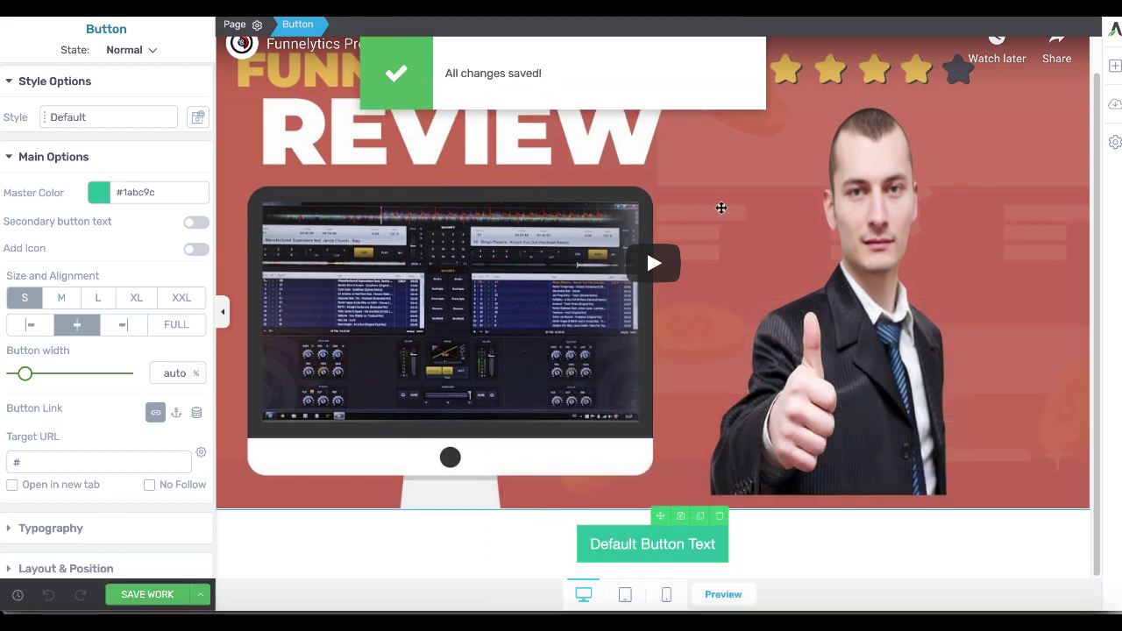
left_click(203, 595)
left_click(143, 559)
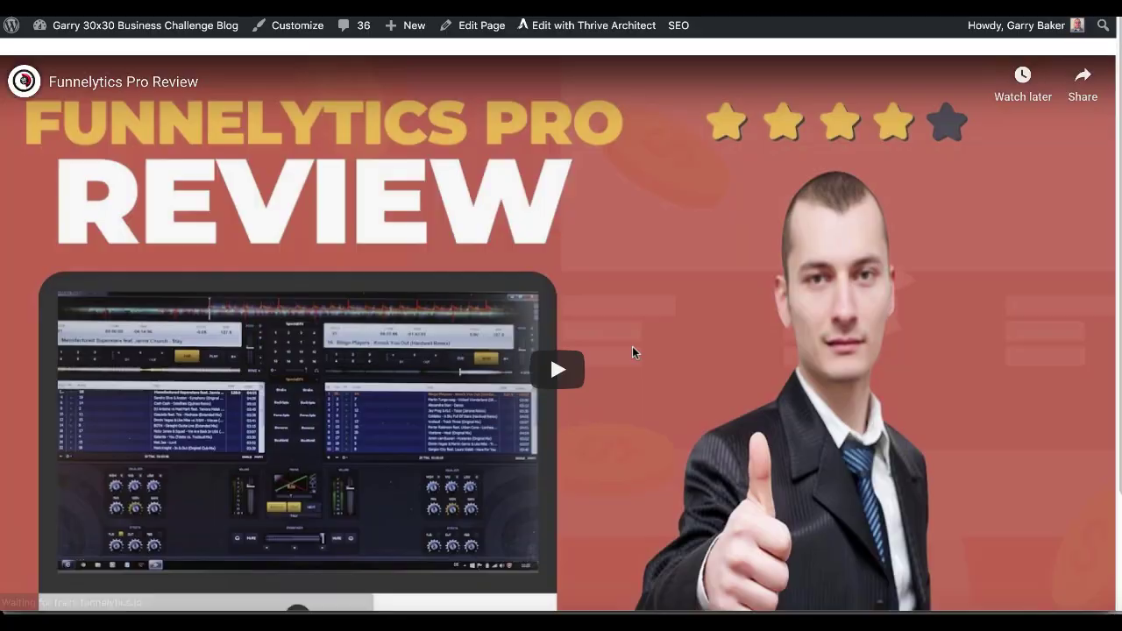
Step: Check the button below the video on the live page, then reopen it in Thrive Architect
scroll(632, 346, "down", 3)
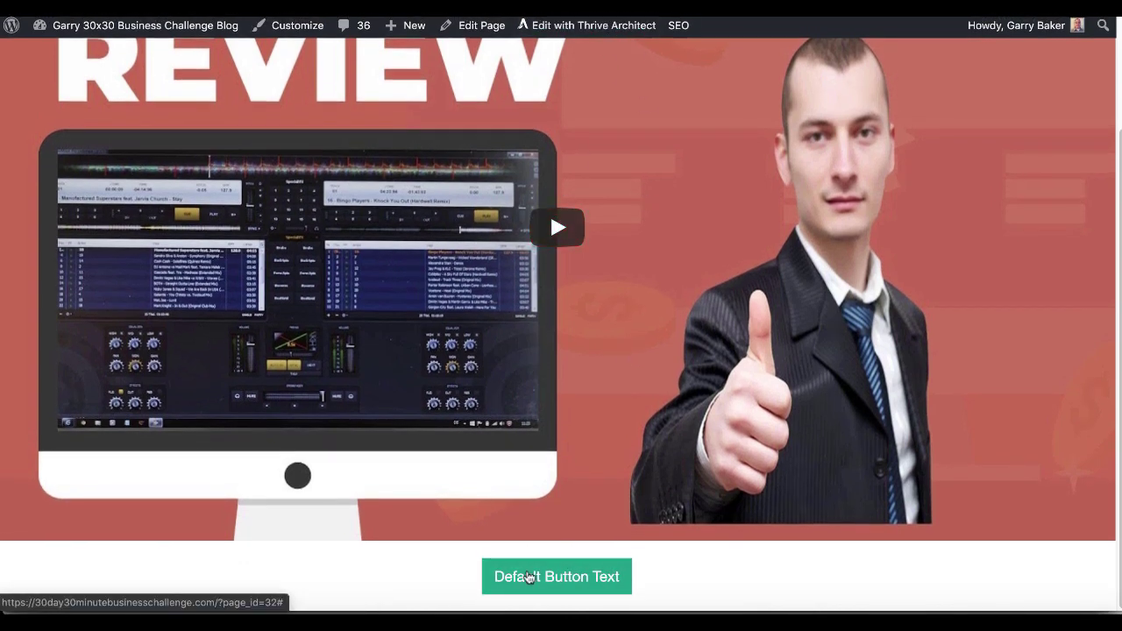
left_click(581, 26)
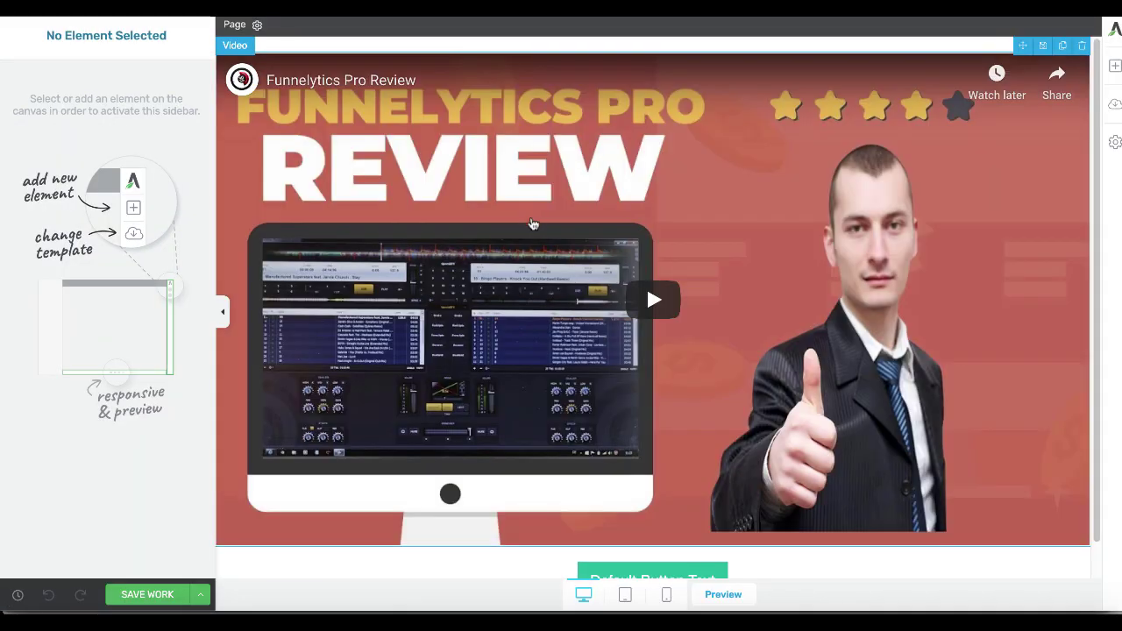
Step: Search the elements for 'content' and drop a Content Reveal element beside the button
scroll(545, 242, "down", 1)
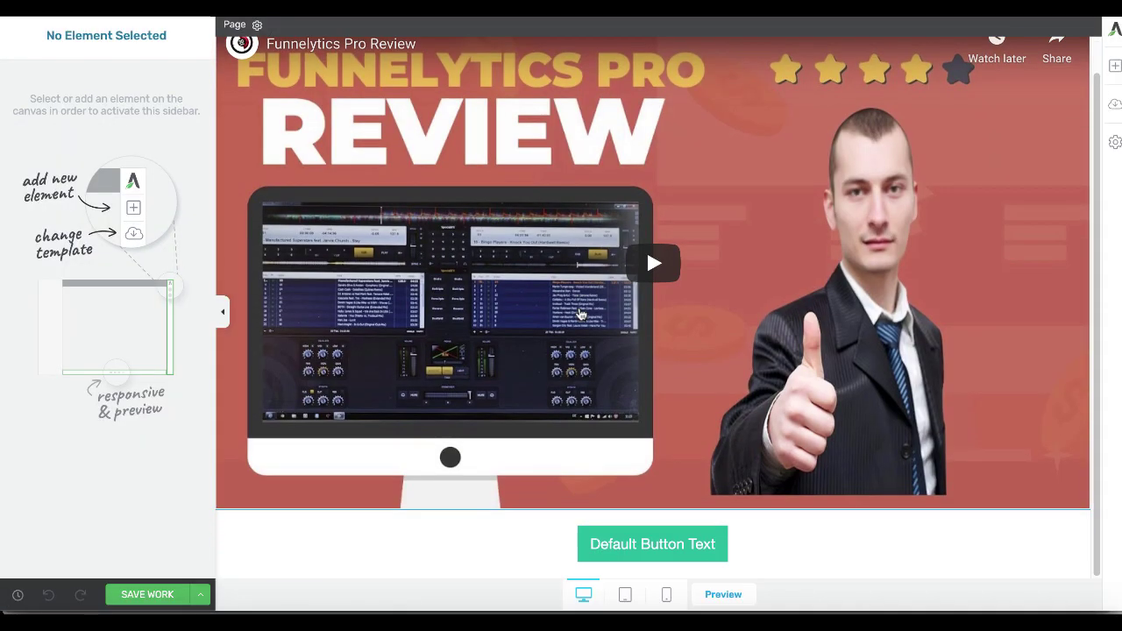
left_click(1116, 65)
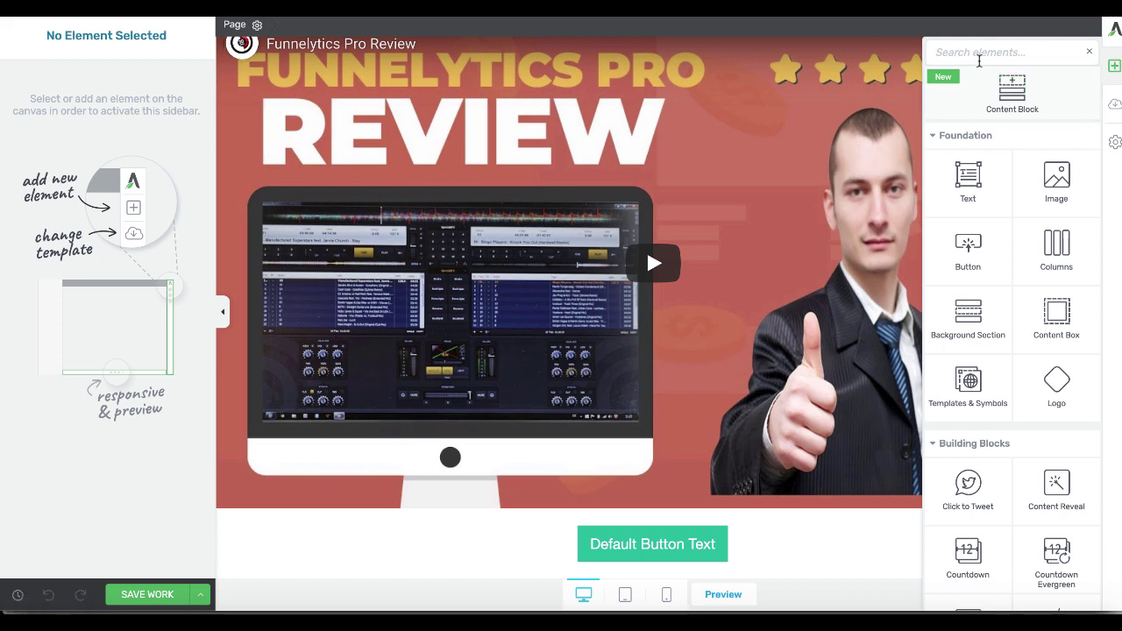
left_click(980, 58)
type("content")
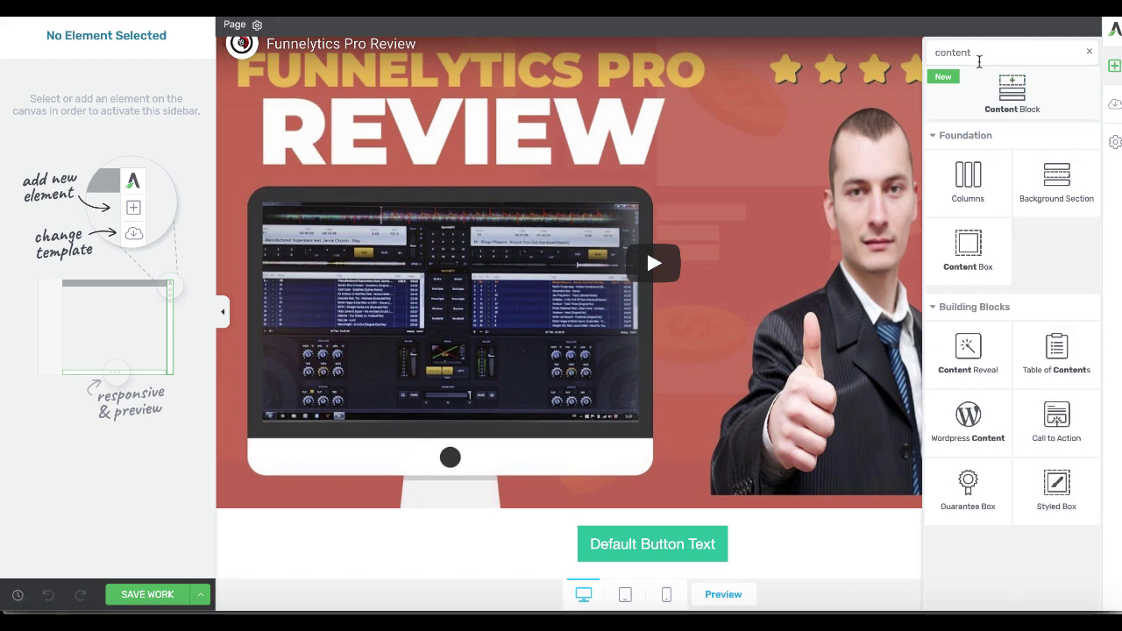
mouse_move(955, 347)
left_mouse_down()
mouse_move(803, 495)
mouse_move(742, 537)
mouse_move(686, 543)
left_mouse_up()
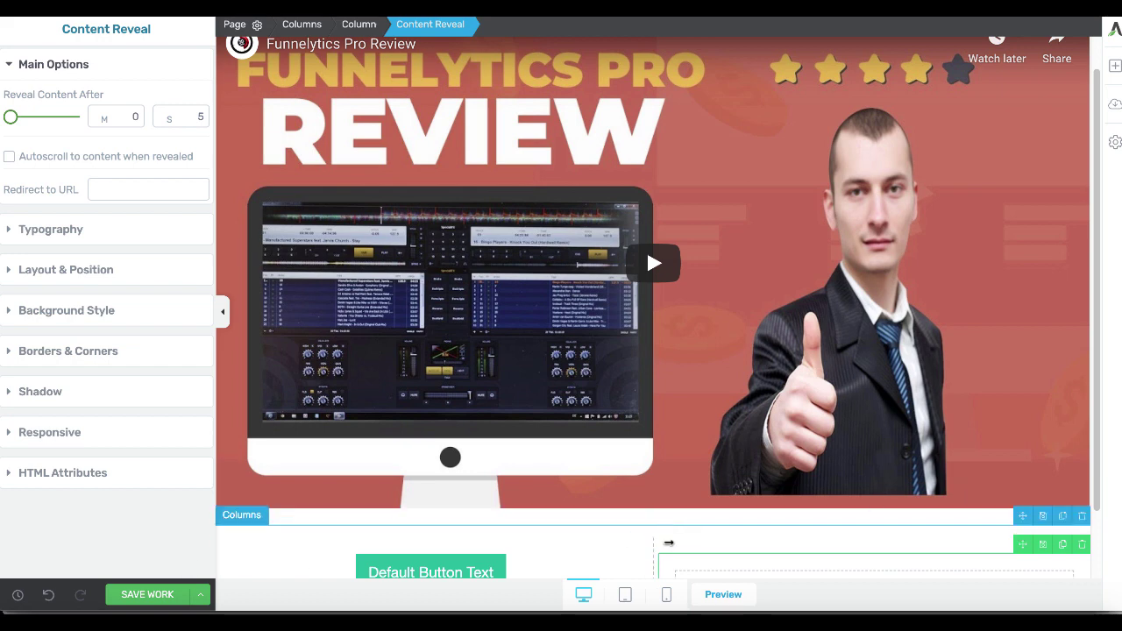
Step: Move the Default Button Text button into the Content Reveal and delete the empty left column
scroll(925, 476, "down", 1)
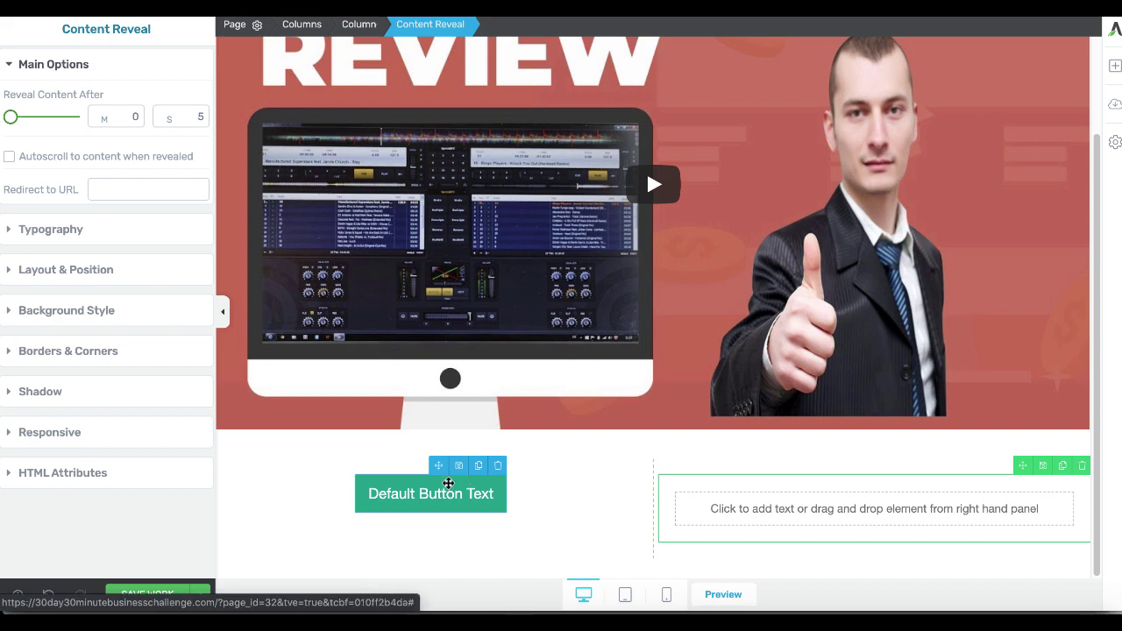
left_click_drag(453, 483, 727, 501)
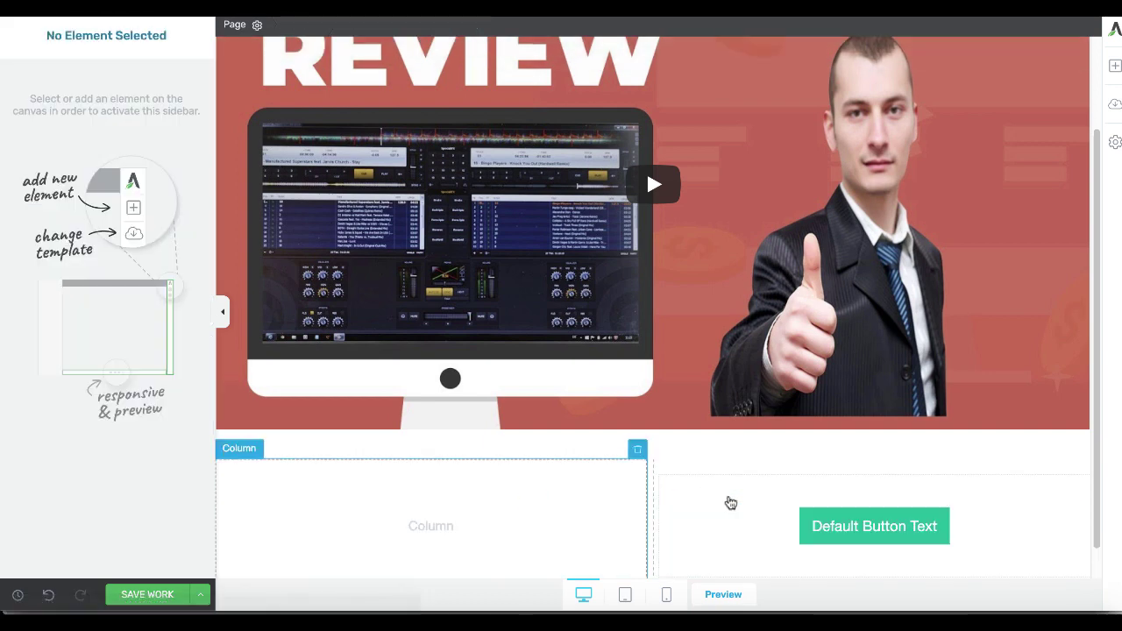
left_click(637, 454)
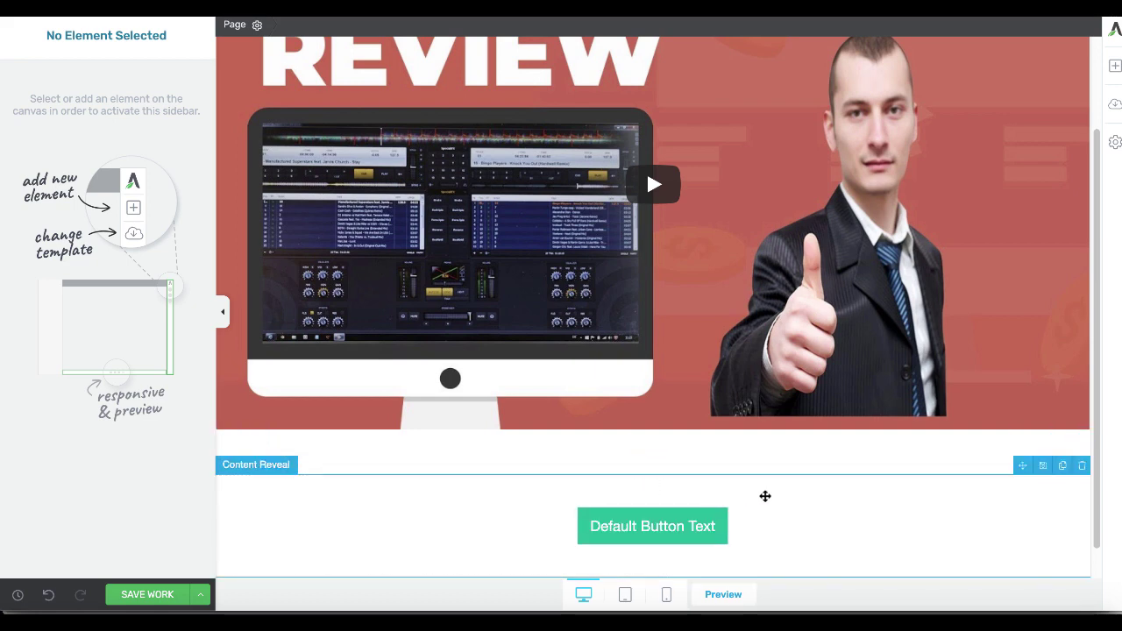
scroll(765, 496, "down", 1)
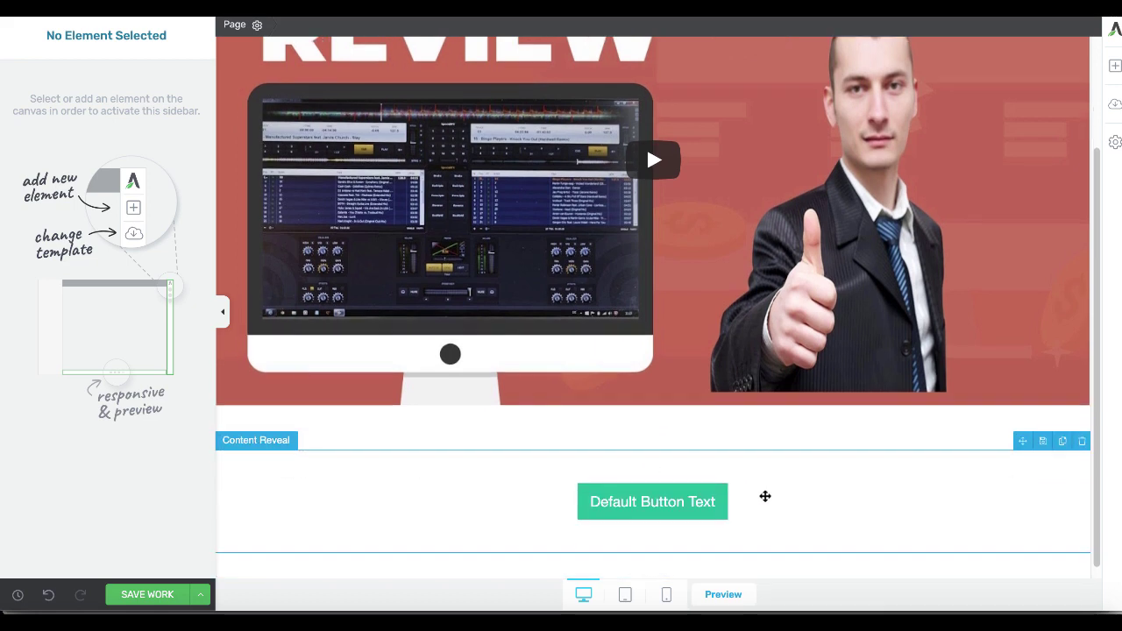
left_click(619, 497)
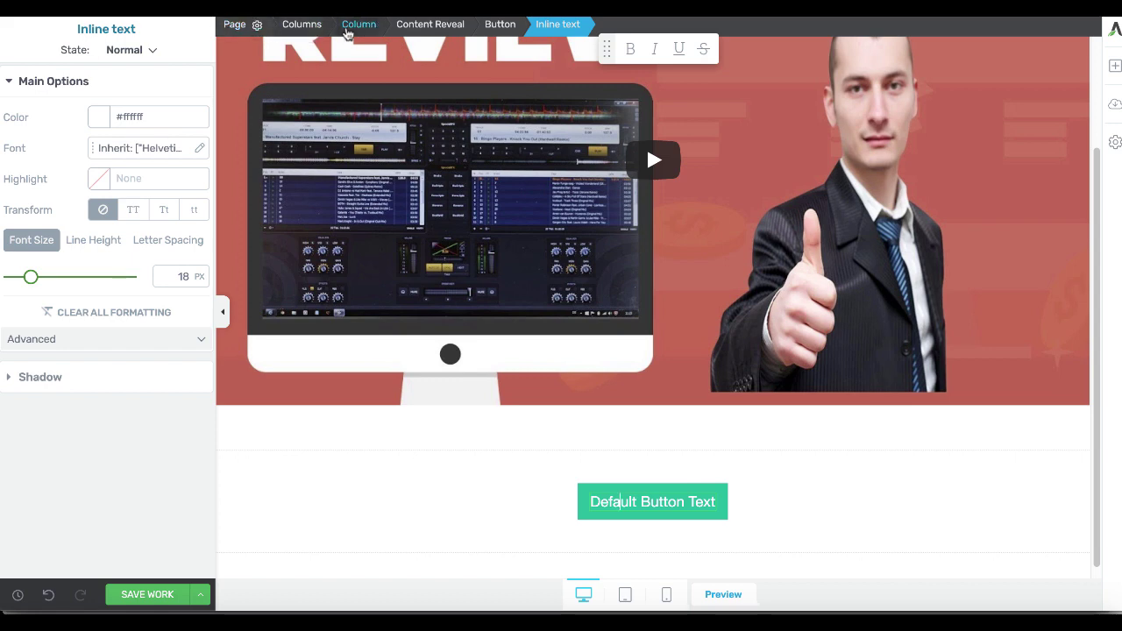
Step: Select the button inside the reveal section, then show the Content Reveal options with the 5-second delay
left_click(410, 26)
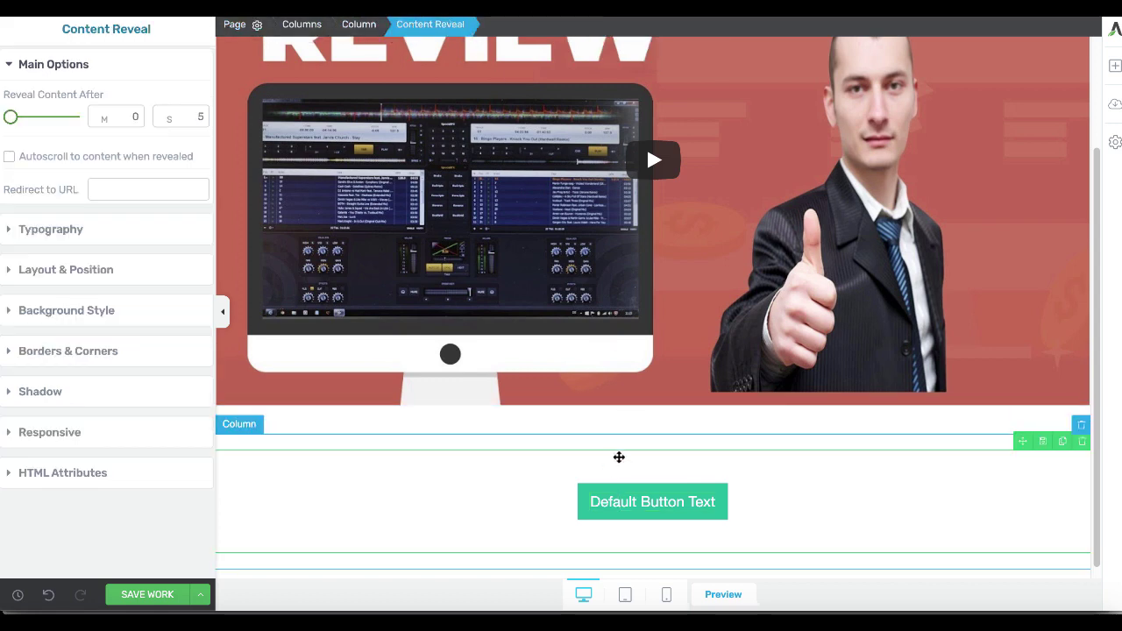
left_click(611, 489)
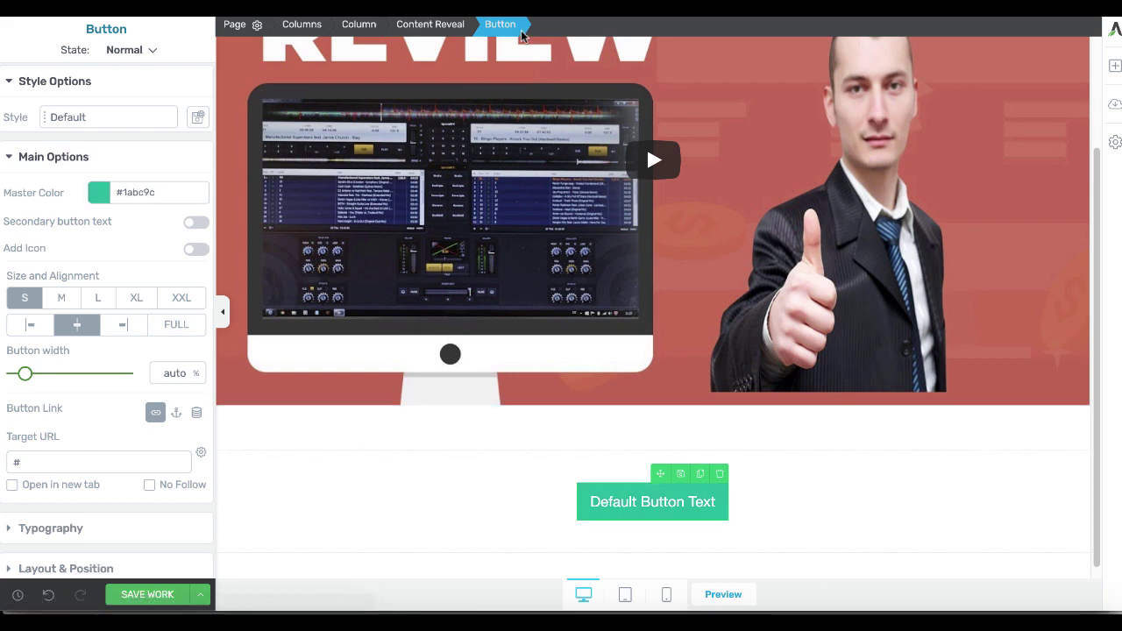
left_click(618, 502)
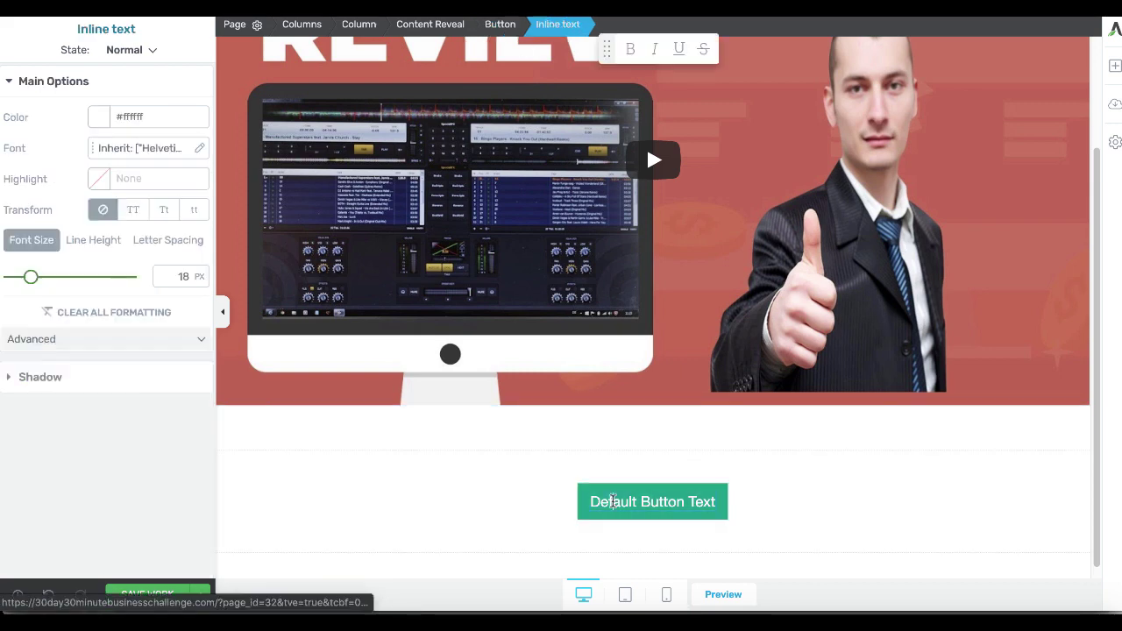
left_click(429, 25)
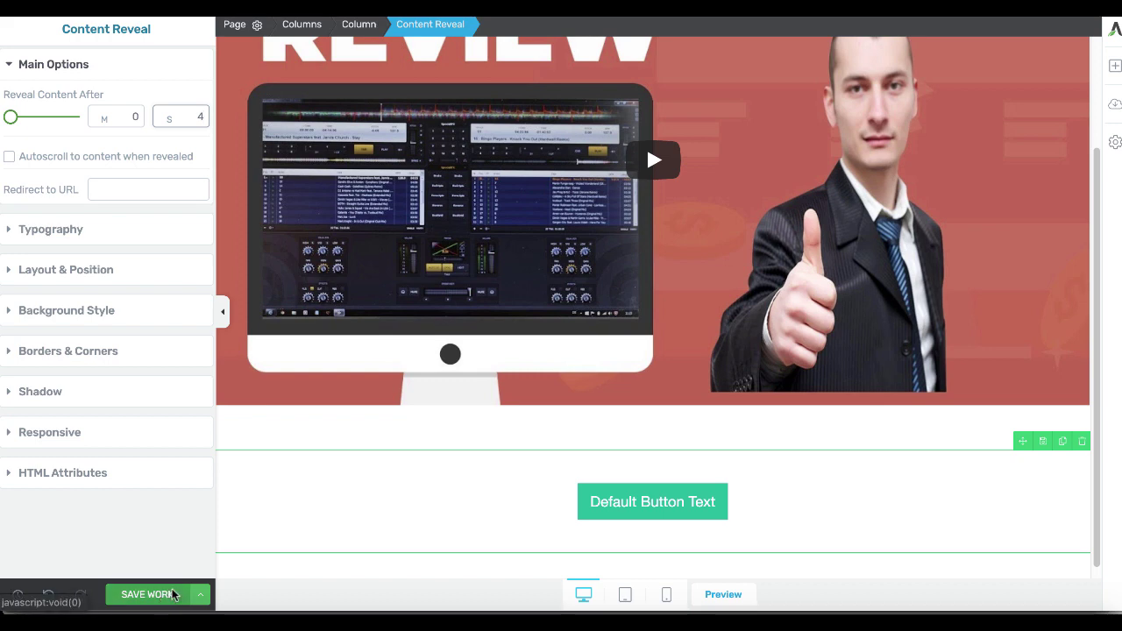
Step: Set the reveal delay to 4 seconds, save the work, and choose Save and Exit
left_click(173, 594)
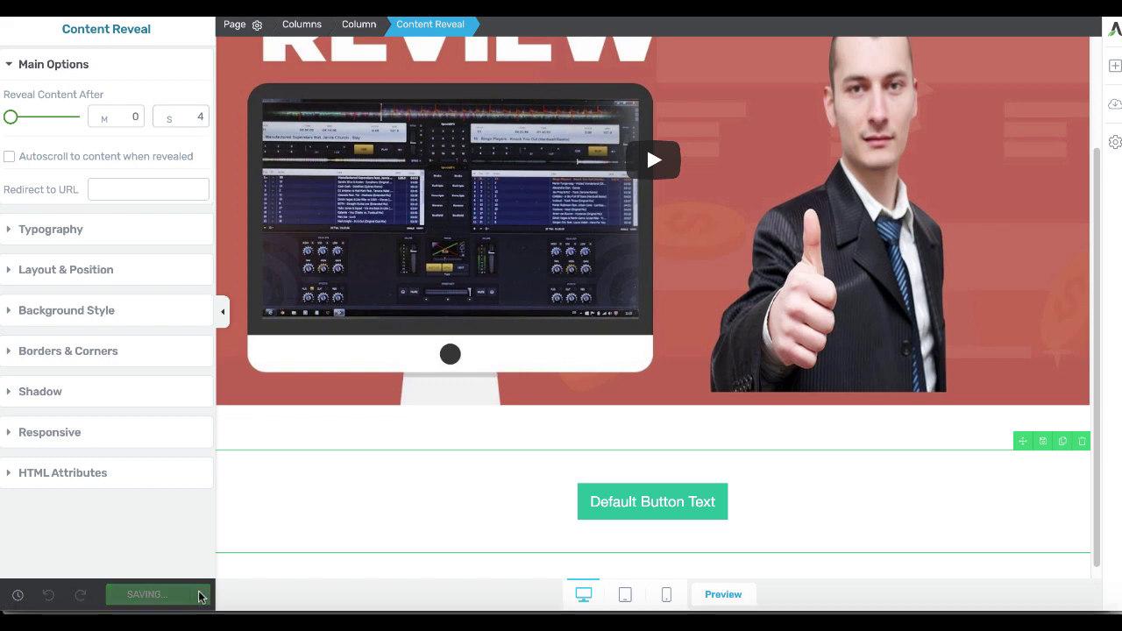
left_click(200, 596)
left_click(154, 564)
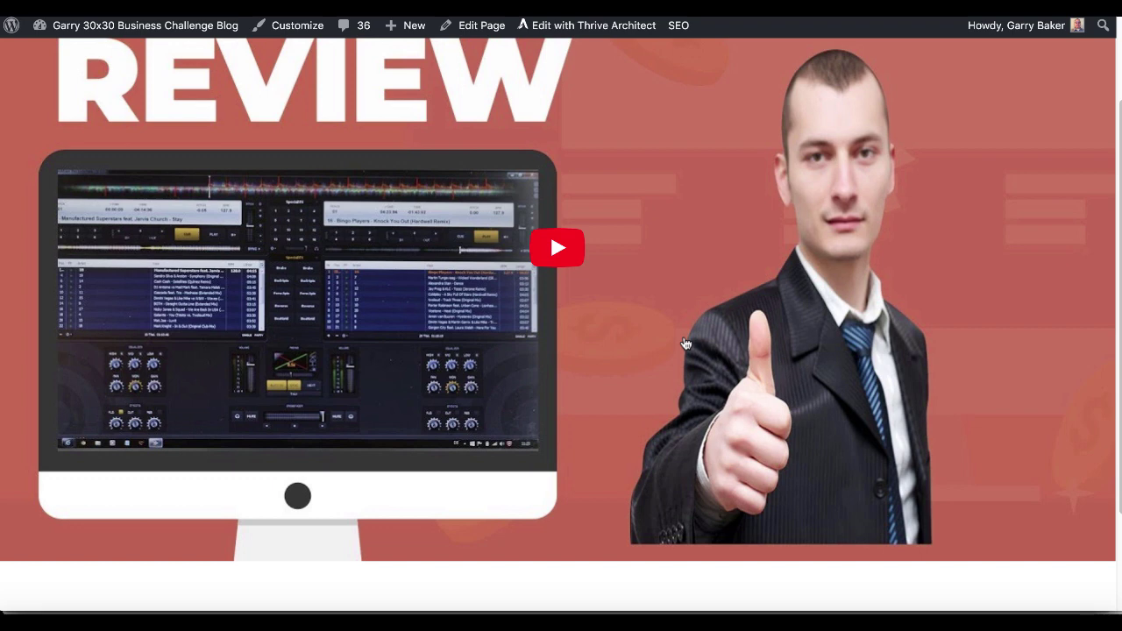
Step: Scroll the live test page until the Default Button Text button appears below the video
scroll(686, 343, "down", 2)
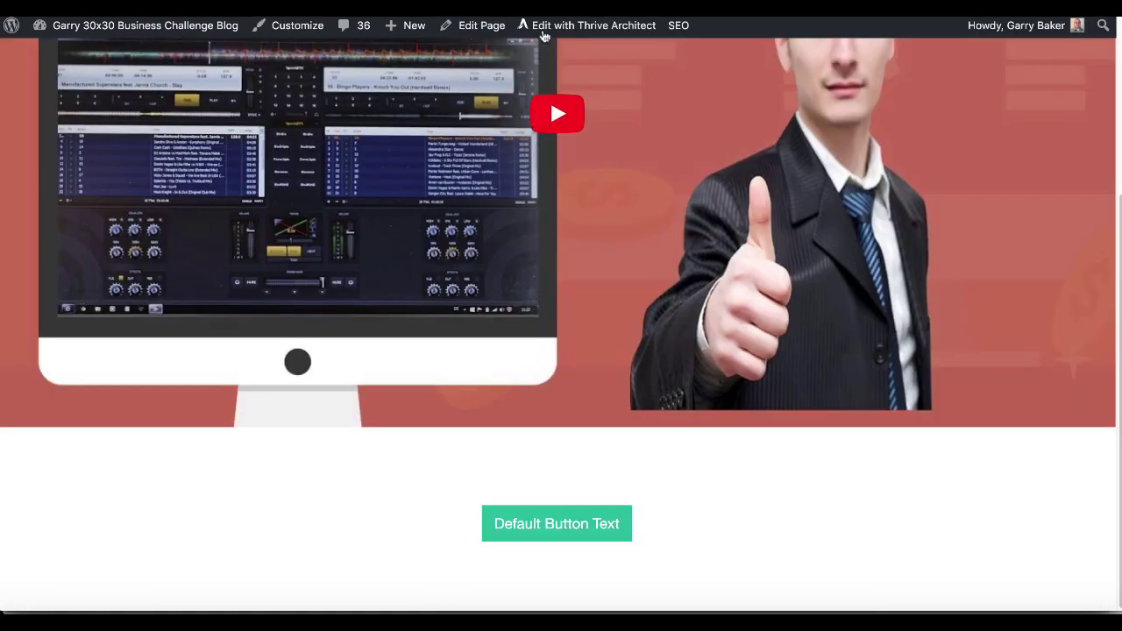
Step: Reopen the page in Thrive Architect and check the Content Reveal's 0-minute 4-second delay
left_click(558, 28)
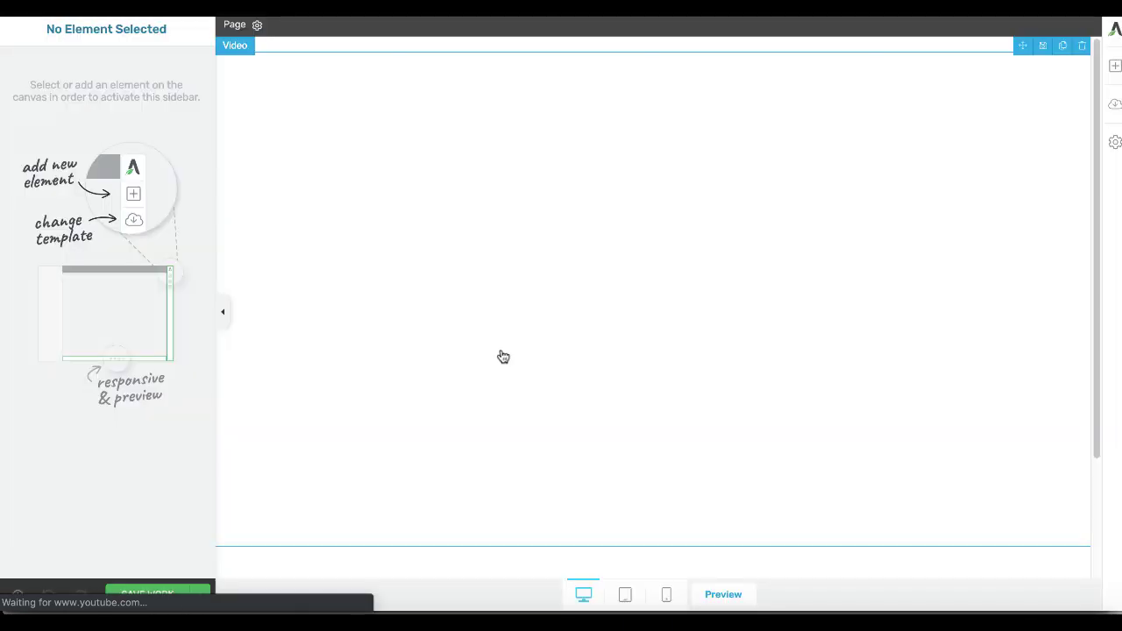
scroll(644, 446, "down", 2)
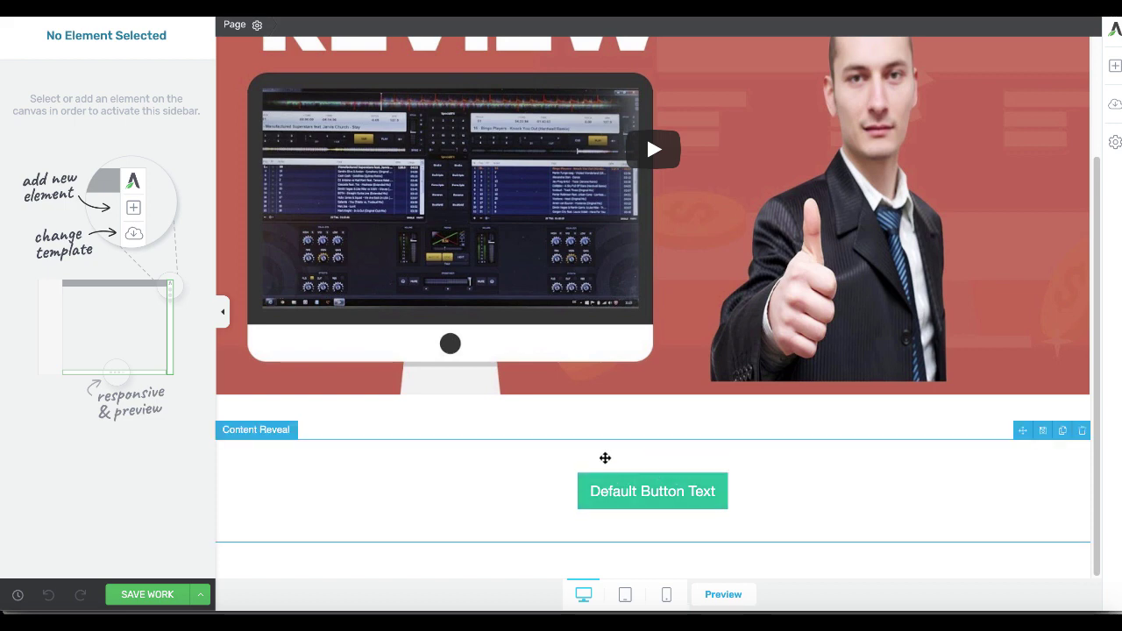
left_click(605, 458)
left_click(604, 480)
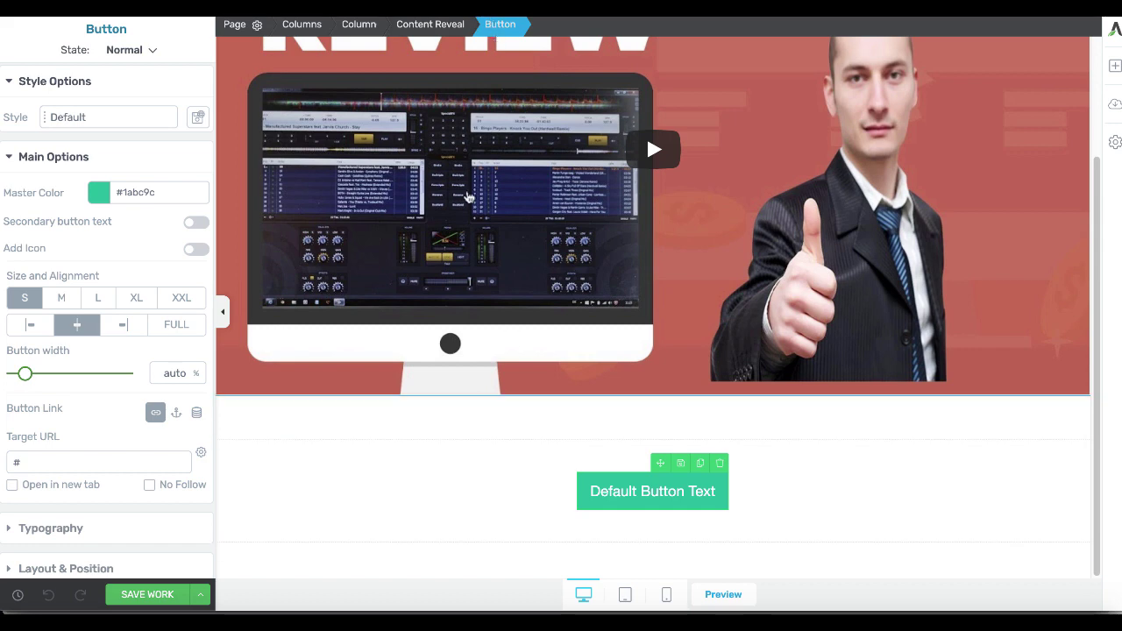
left_click(435, 23)
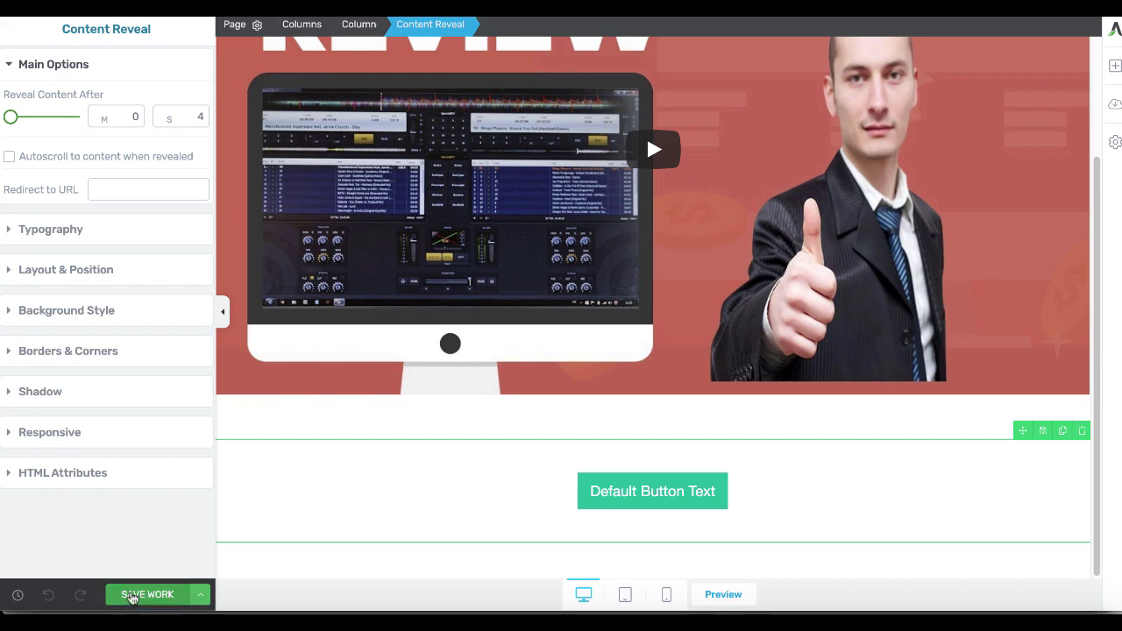
Step: Switch Chrome windows from the dock, first to the YouTube video, then to Funnelytics
right_click(92, 618)
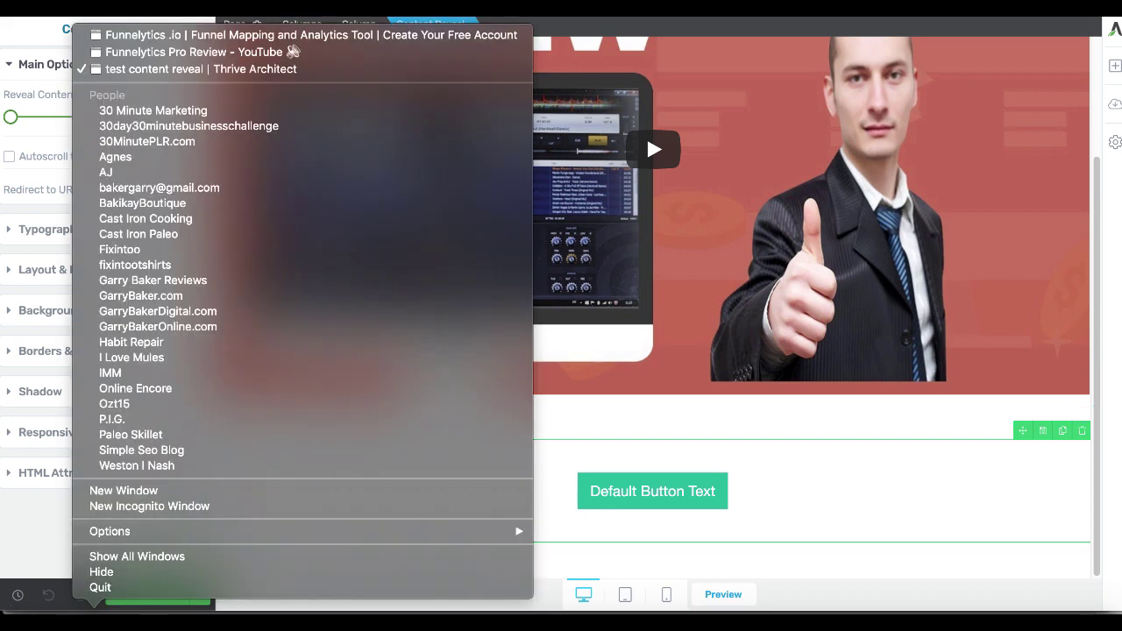
left_click(221, 51)
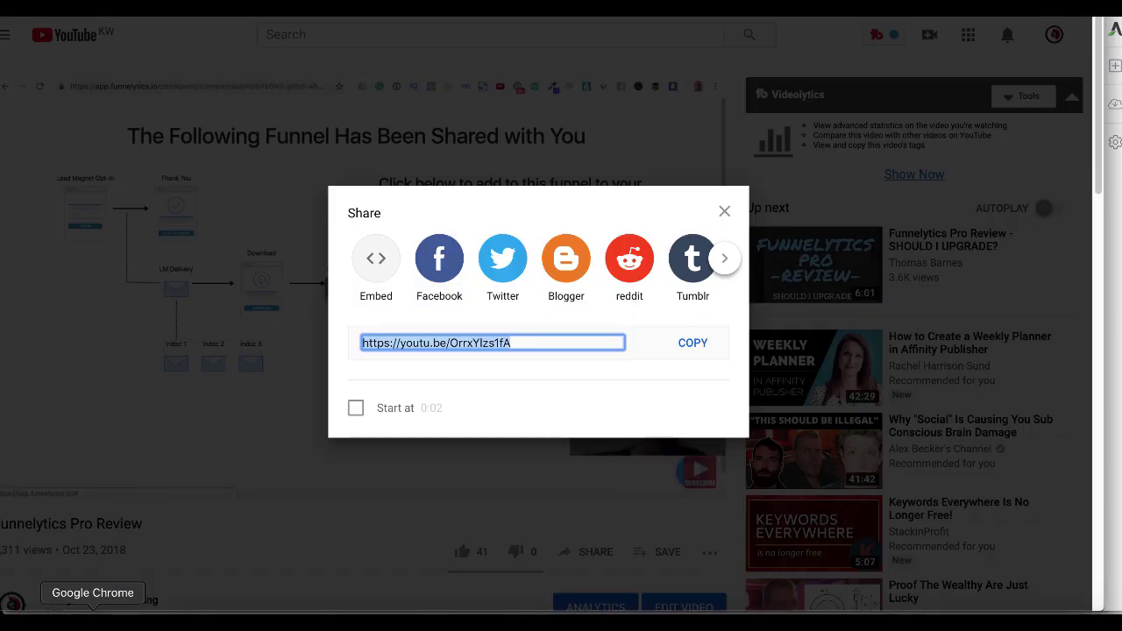
right_click(92, 618)
left_click(187, 36)
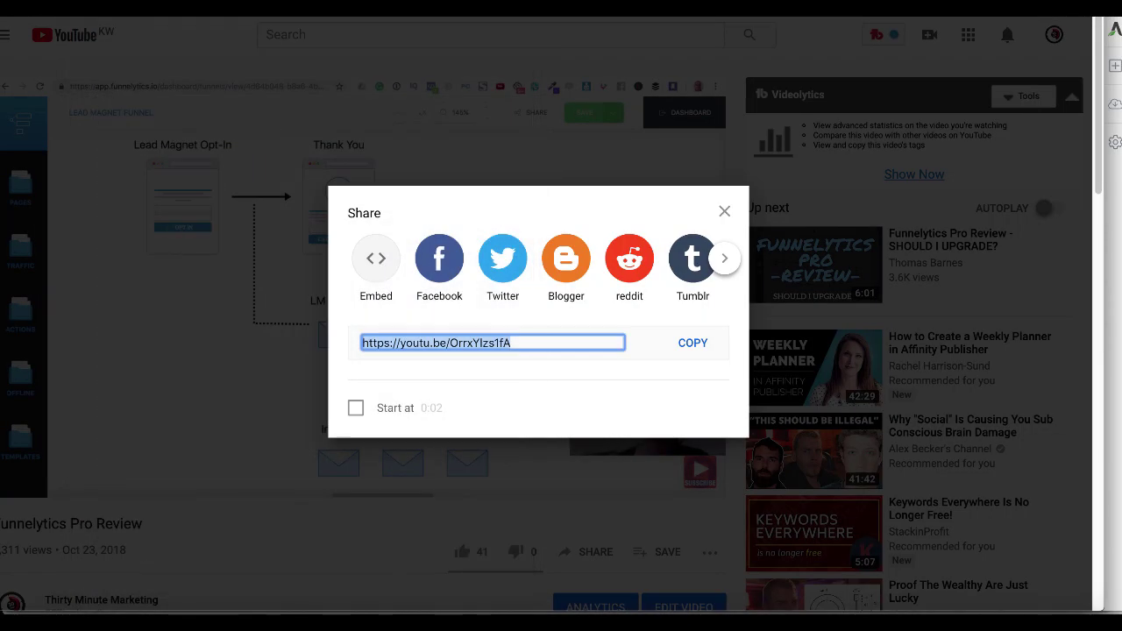